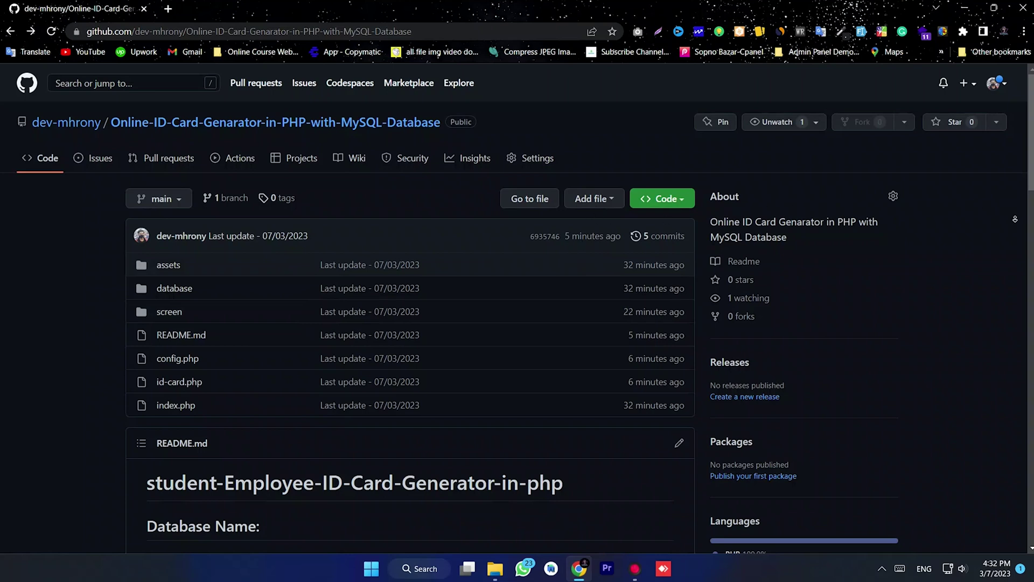
# Step: Download the GitHub repository as a ZIP from the Code menu
pyautogui.middleClick(1020, 243)
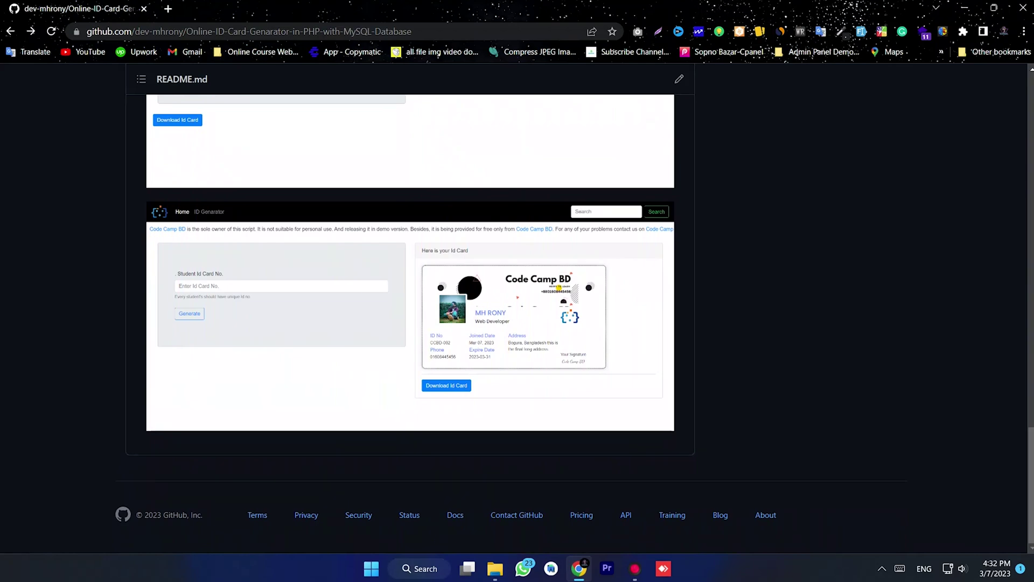
pyautogui.scroll(15, 1010, 149)
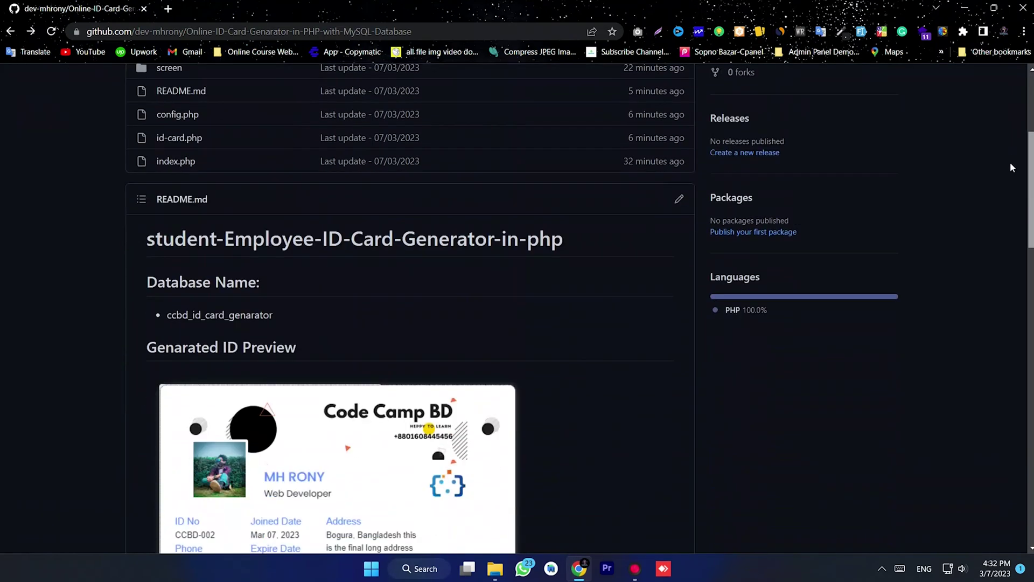
pyautogui.scroll(-4, 881, 223)
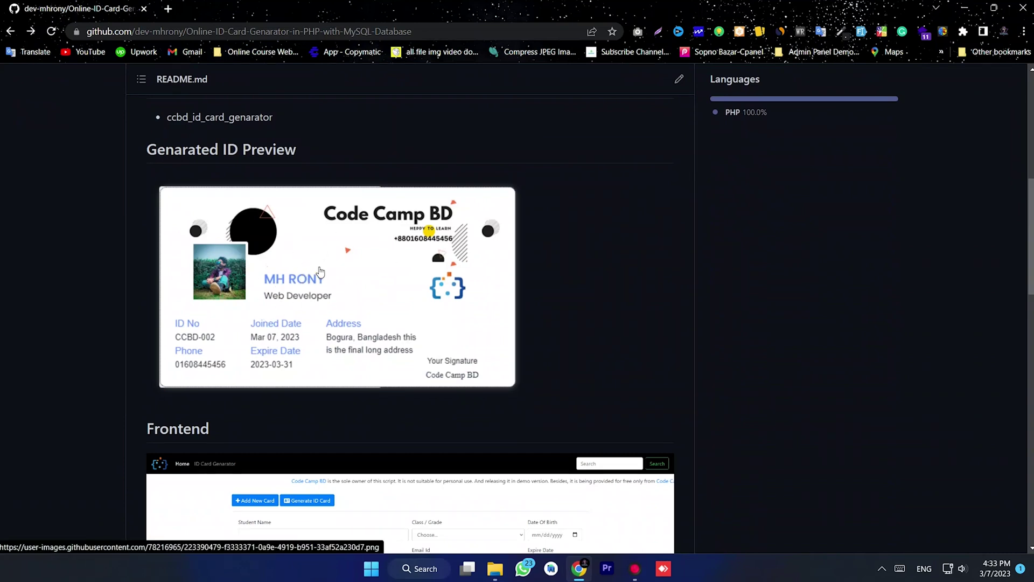
pyautogui.scroll(-5, 320, 270)
pyautogui.scroll(-8, 354, 282)
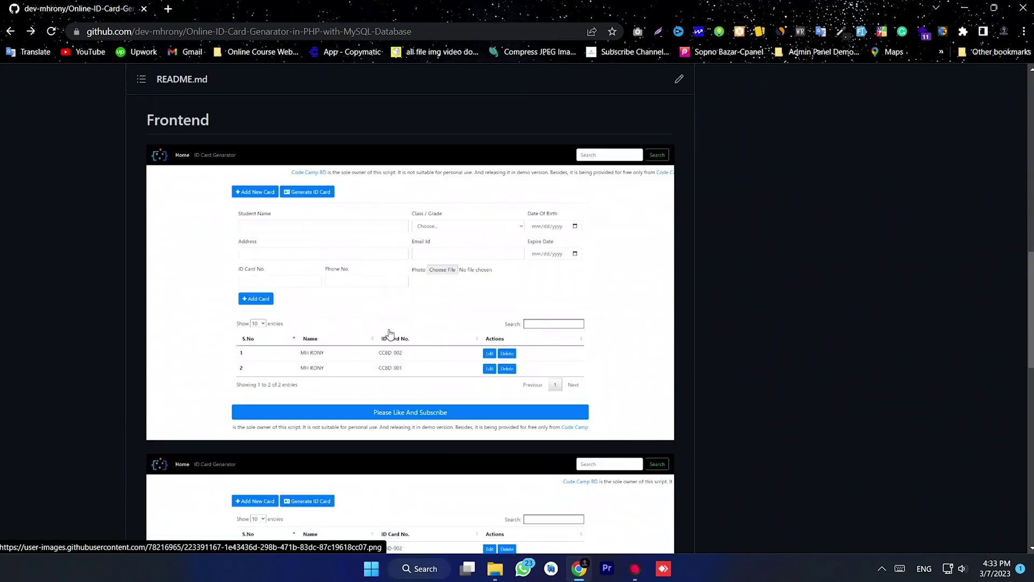
pyautogui.scroll(-3, 335, 204)
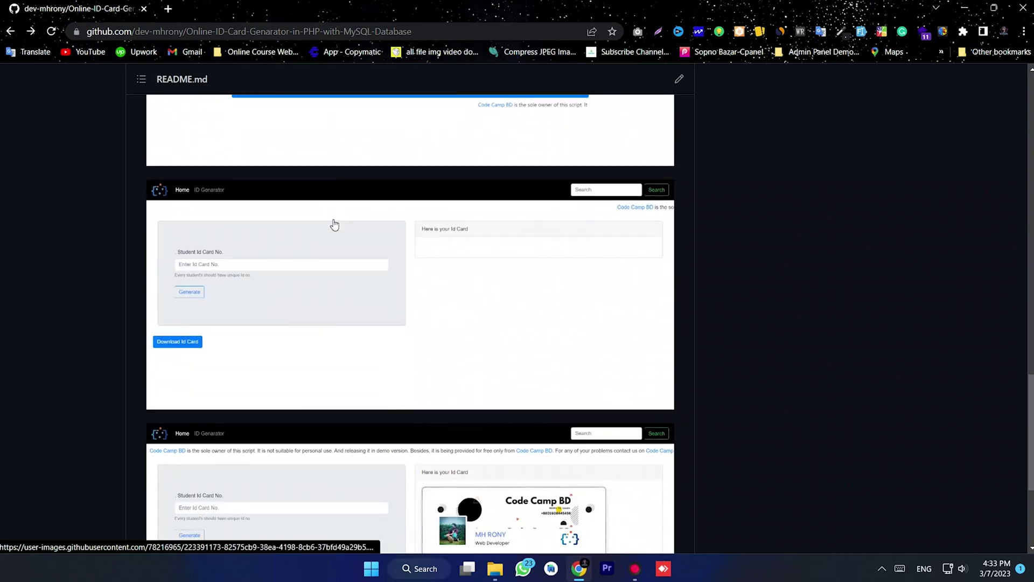
pyautogui.scroll(-5, 389, 318)
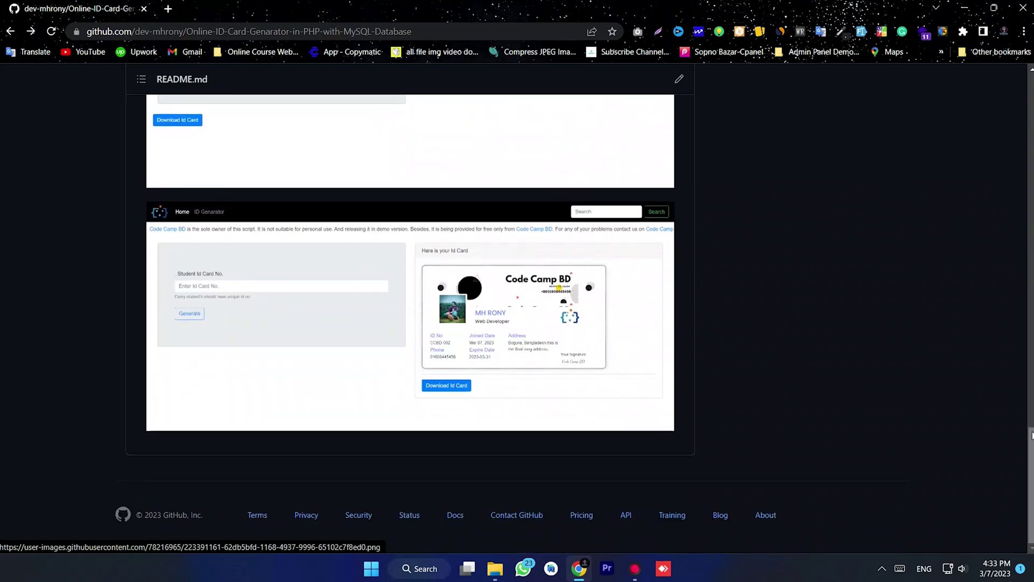
pyautogui.scroll(15, 517, 291)
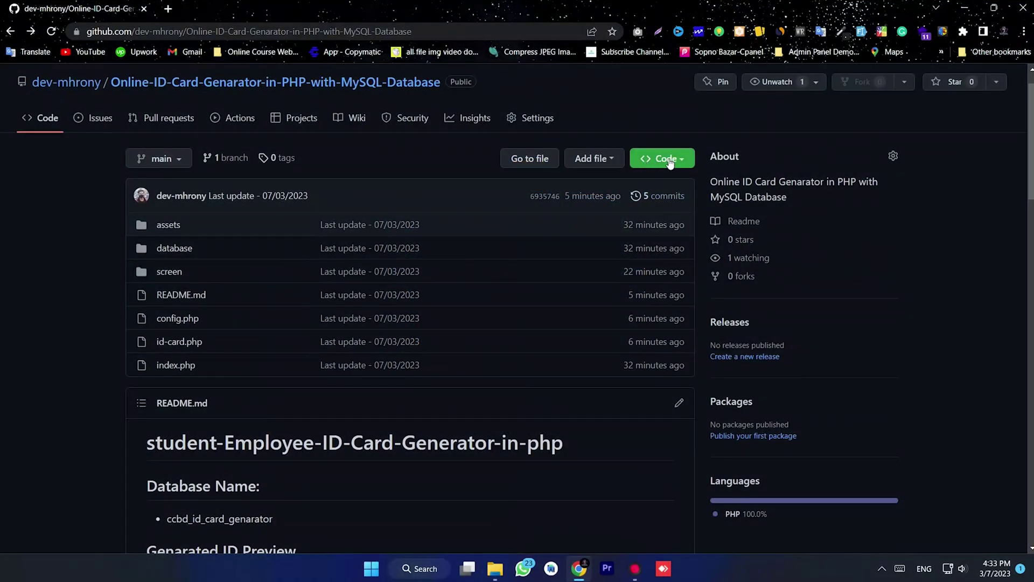
pyautogui.click(668, 159)
pyautogui.click(500, 397)
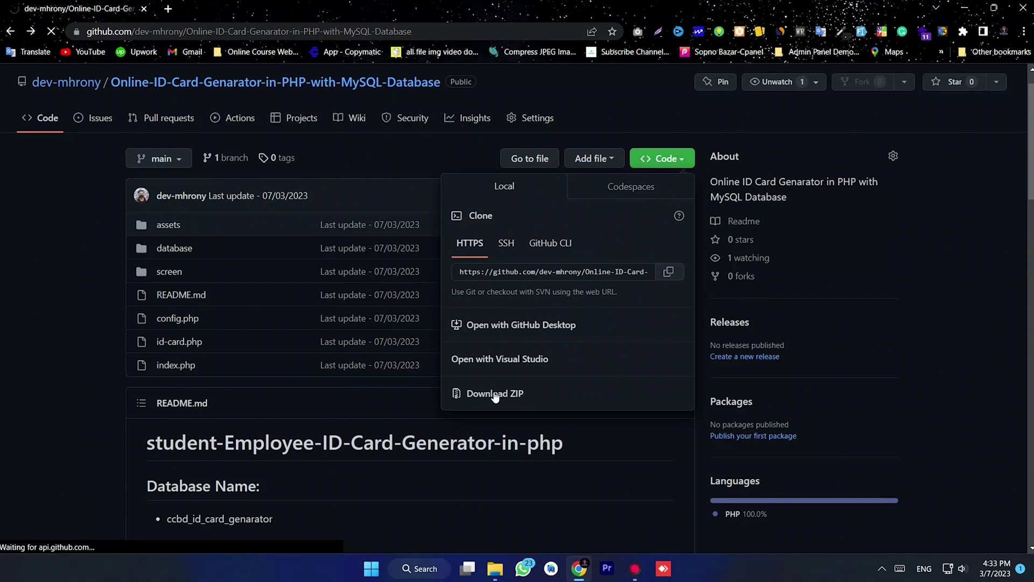
# Step: Reveal Online-ID-Card-Genarator-in-PHP-with-MySQL-Database-main.zip in the Downloads folder with Chrome minimized
pyautogui.click(988, 534)
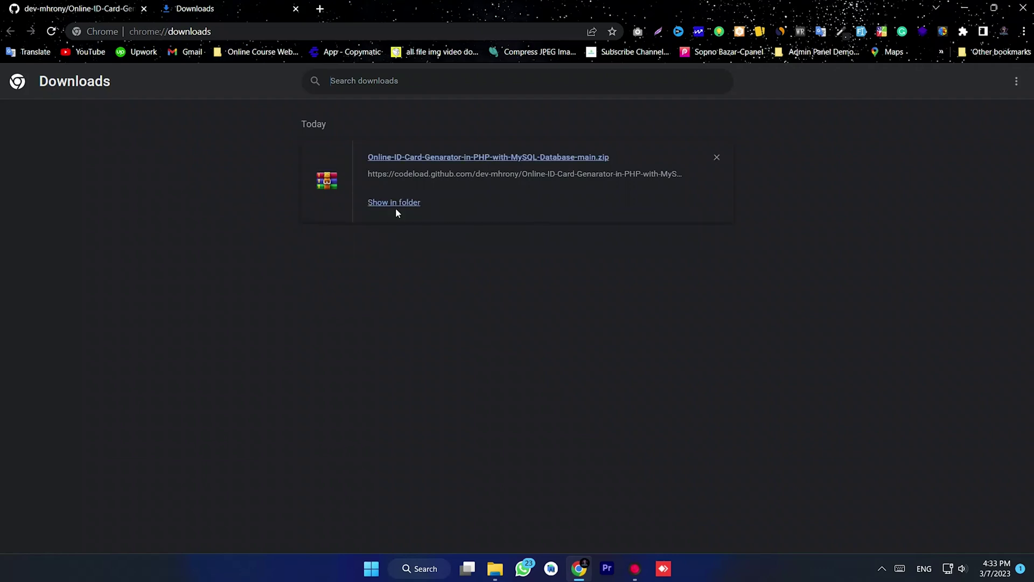
pyautogui.click(383, 204)
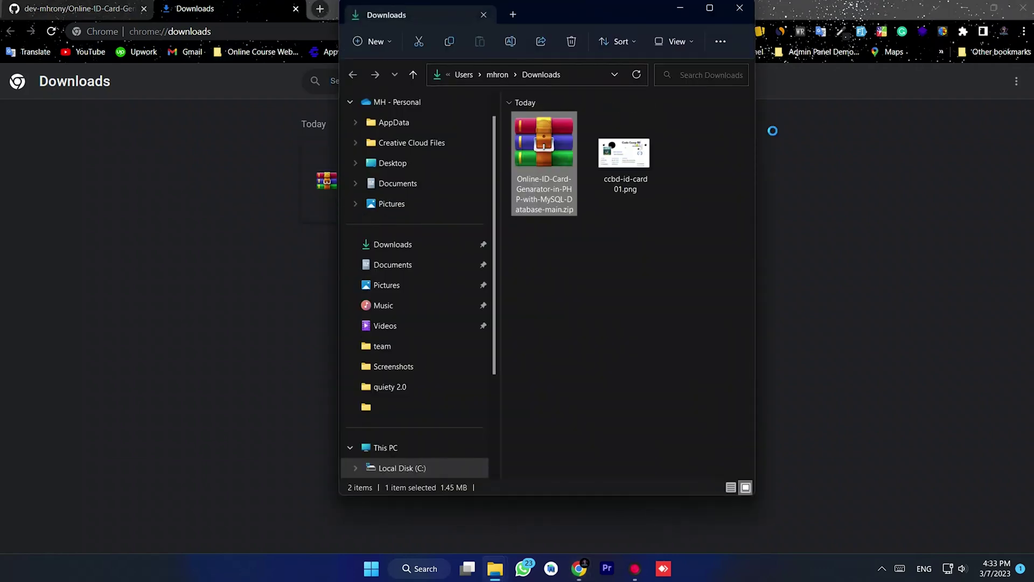
pyautogui.click(981, 17)
pyautogui.click(964, 11)
pyautogui.moveTo(583, 13); pyautogui.dragTo(731, 42)
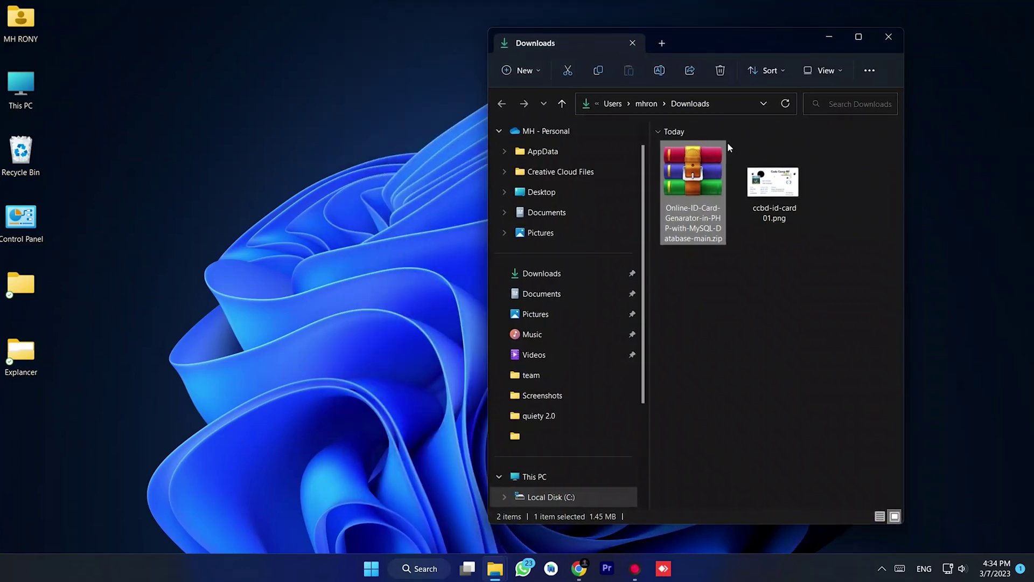
pyautogui.doubleClick(704, 188)
pyautogui.moveTo(743, 56); pyautogui.dragTo(802, 81)
pyautogui.click(829, 36)
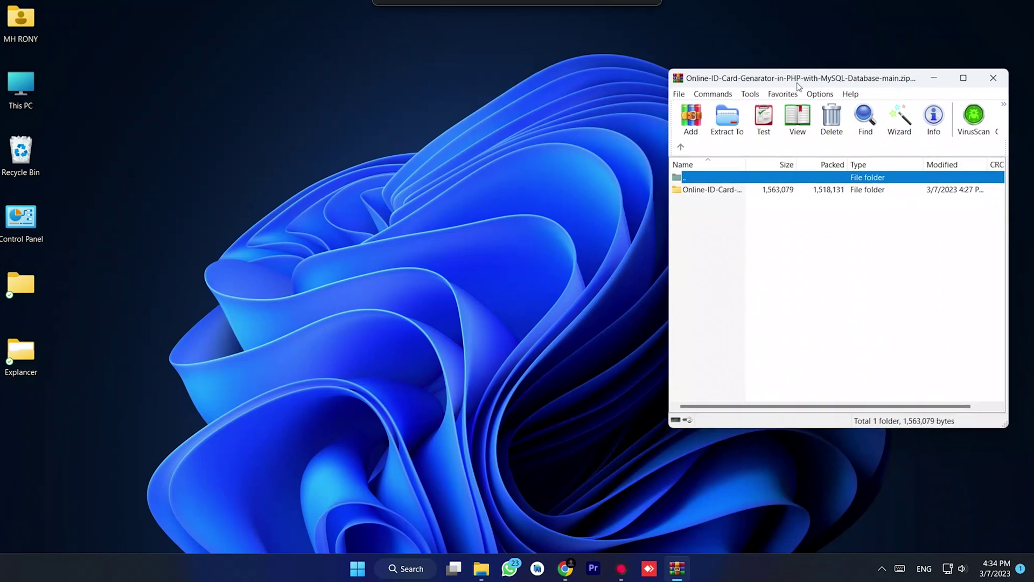
pyautogui.doubleClick(23, 91)
pyautogui.moveTo(316, 73); pyautogui.dragTo(416, 41)
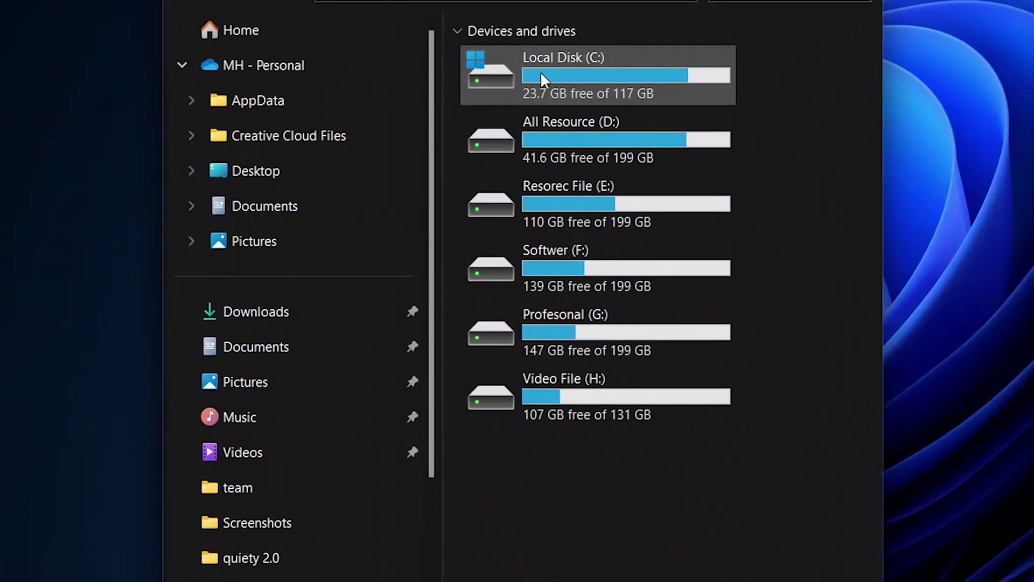
pyautogui.doubleClick(581, 76)
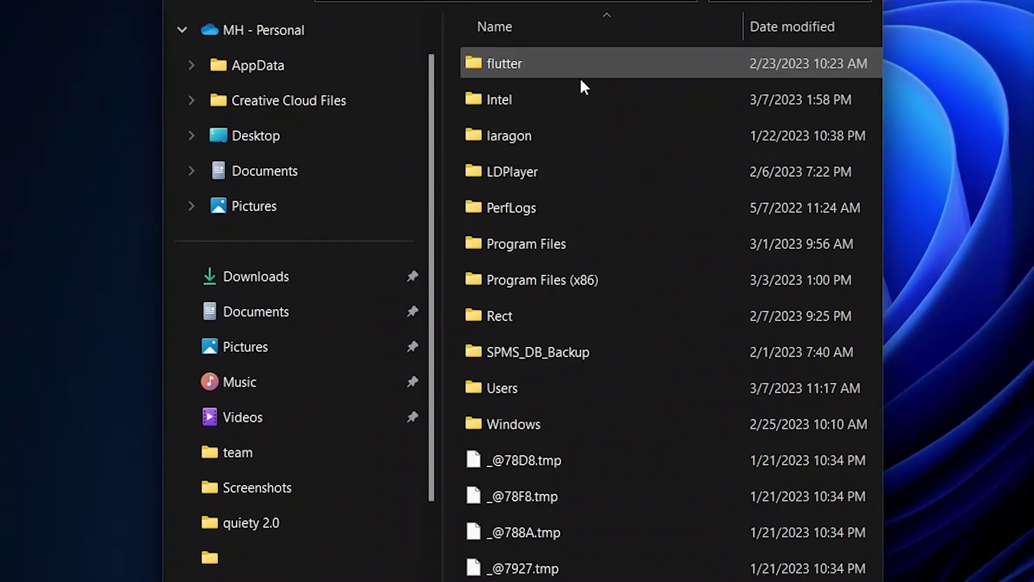
pyautogui.doubleClick(539, 137)
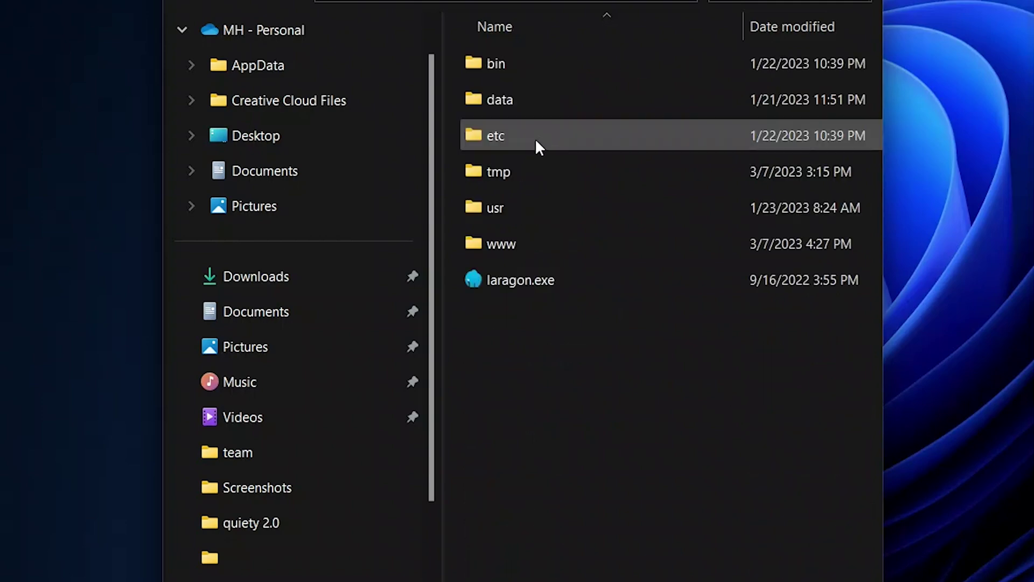
pyautogui.doubleClick(554, 246)
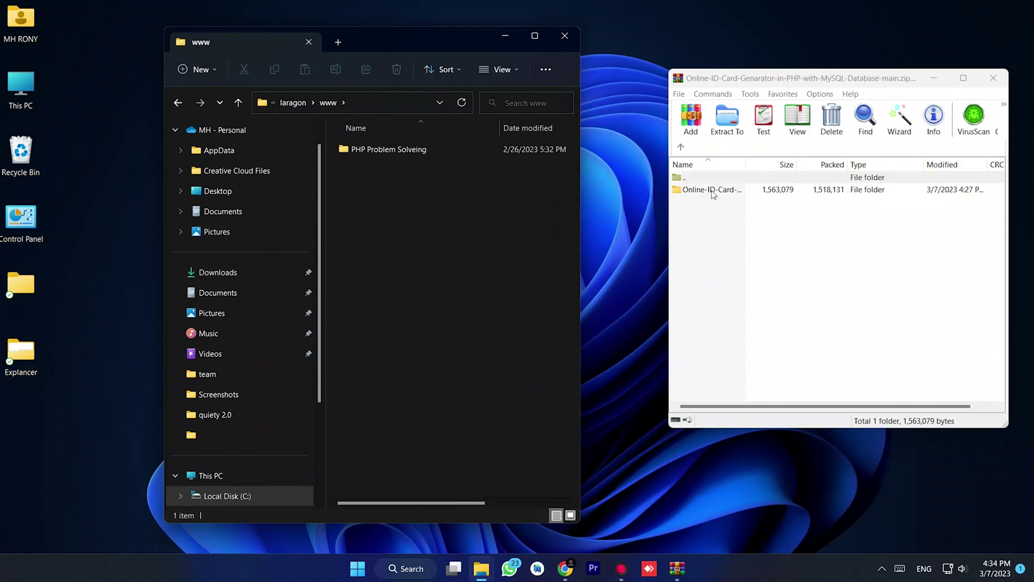
# Step: Drag the project folder from the archive into www, then close WinRAR
pyautogui.click(707, 191)
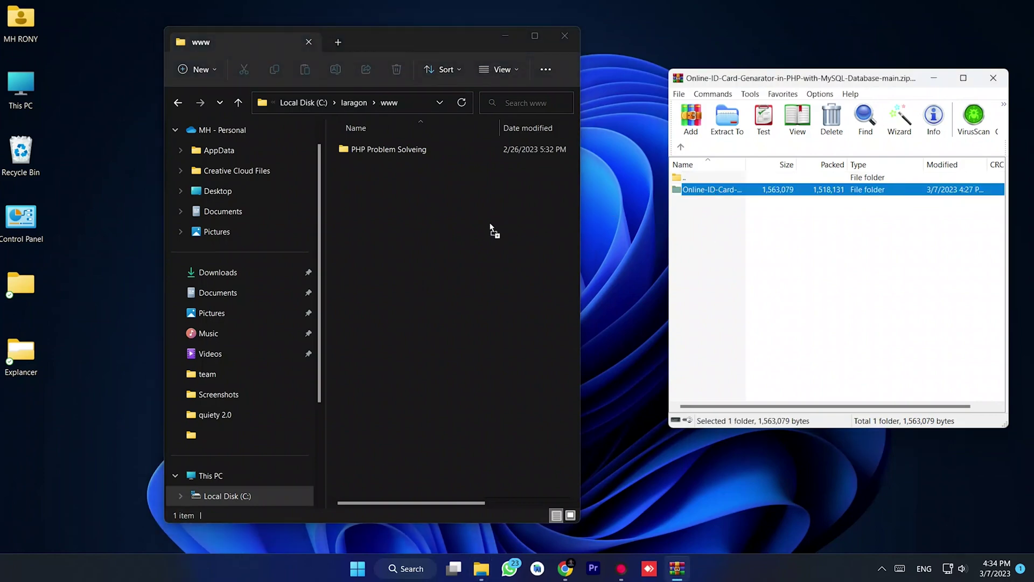
pyautogui.moveTo(490, 225); pyautogui.dragTo(489, 222)
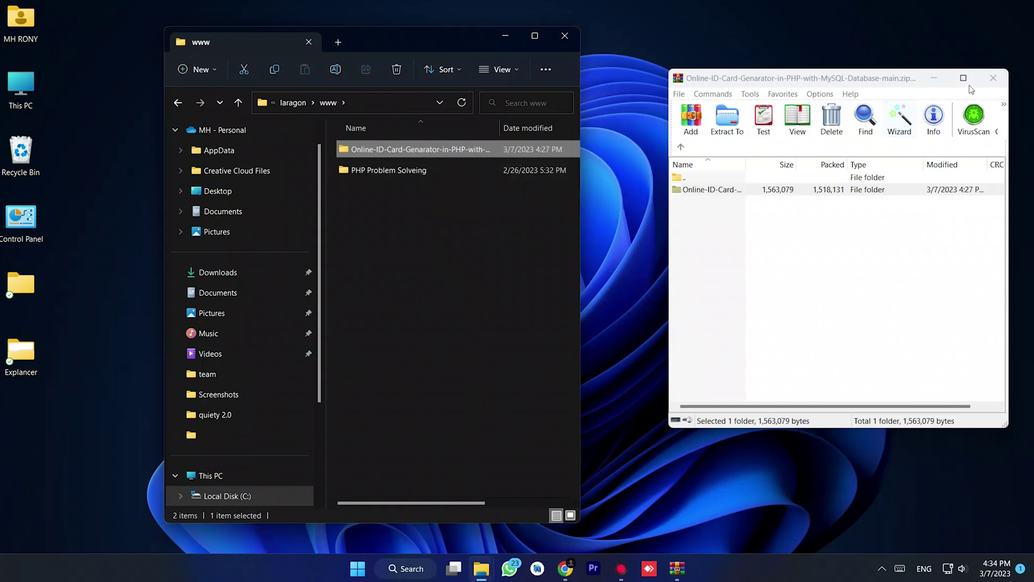
pyautogui.click(988, 81)
pyautogui.moveTo(433, 52); pyautogui.dragTo(560, 40)
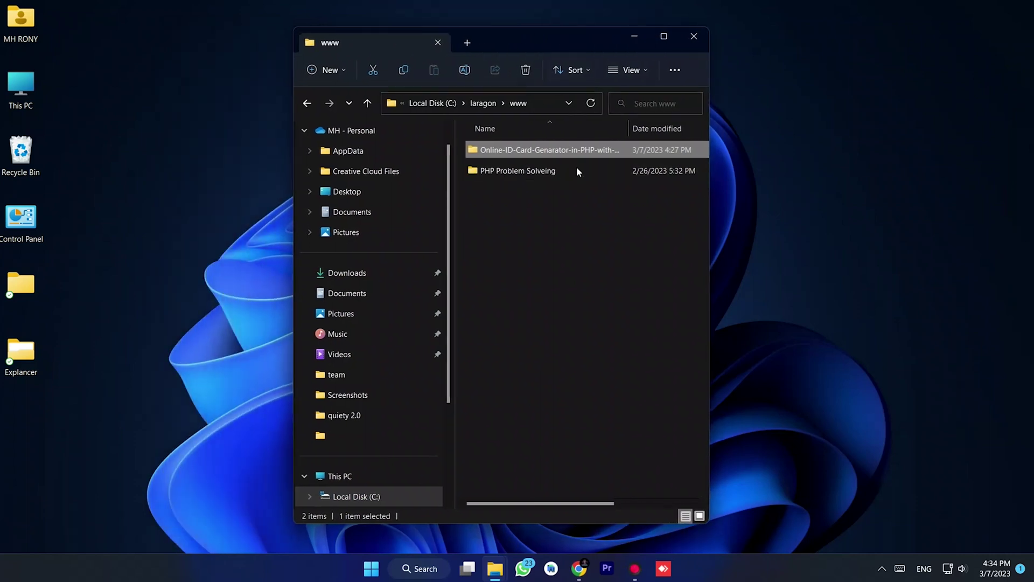
pyautogui.click(553, 239)
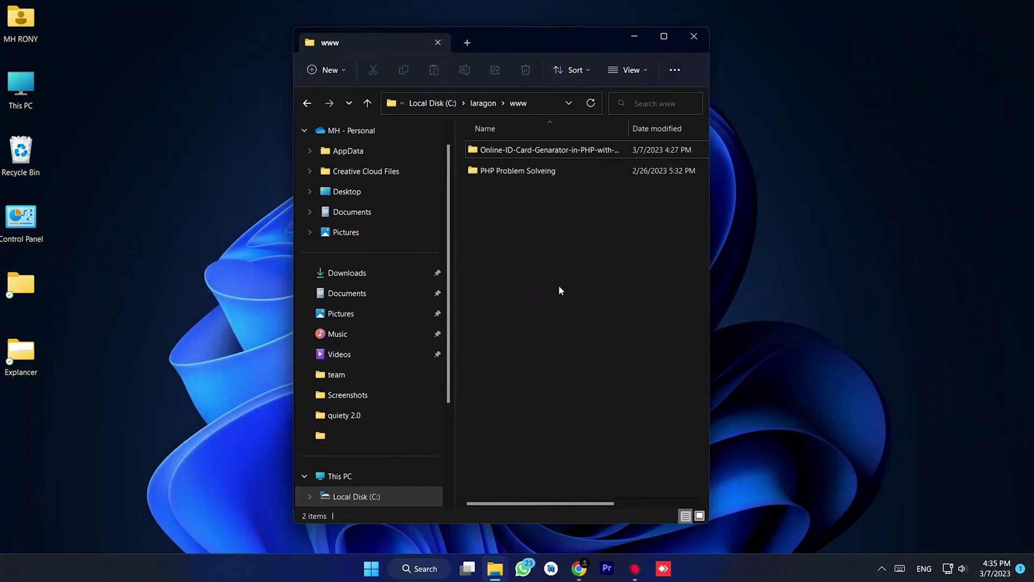
# Step: Load localhost/phpmyadmin, open the Create database form, and snap Chrome to the right half
pyautogui.click(578, 570)
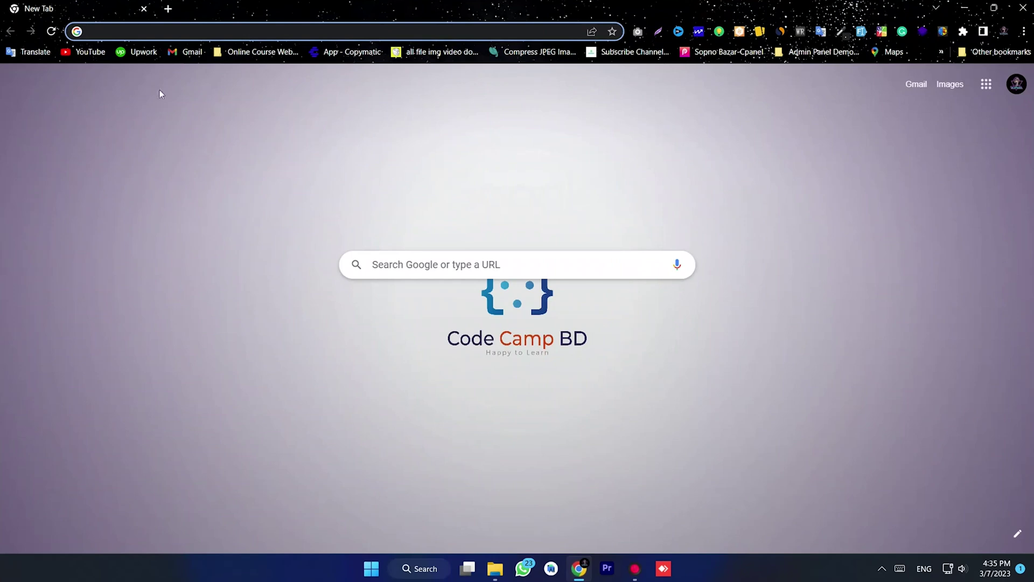
pyautogui.click(144, 35)
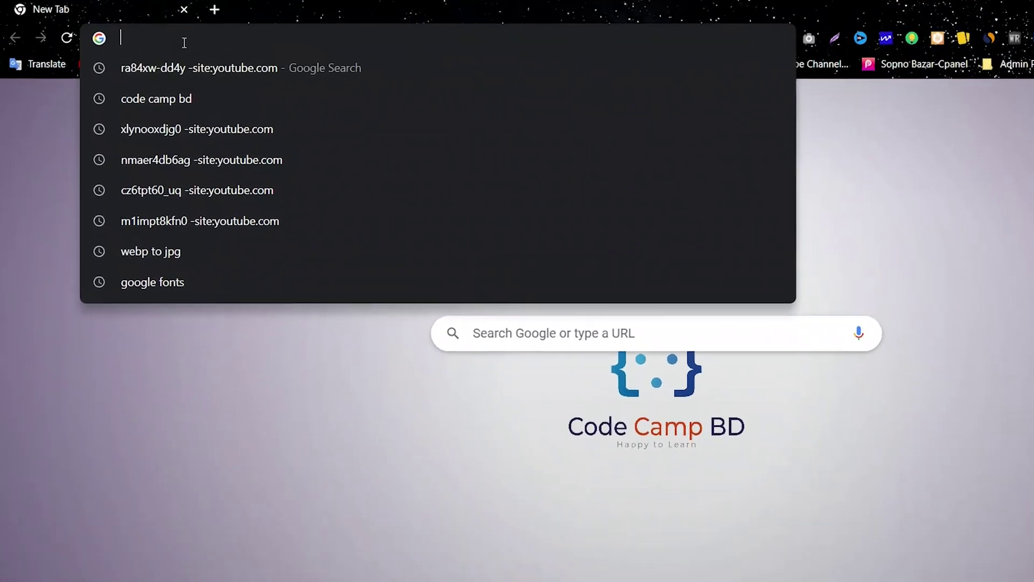
pyautogui.write('localho')
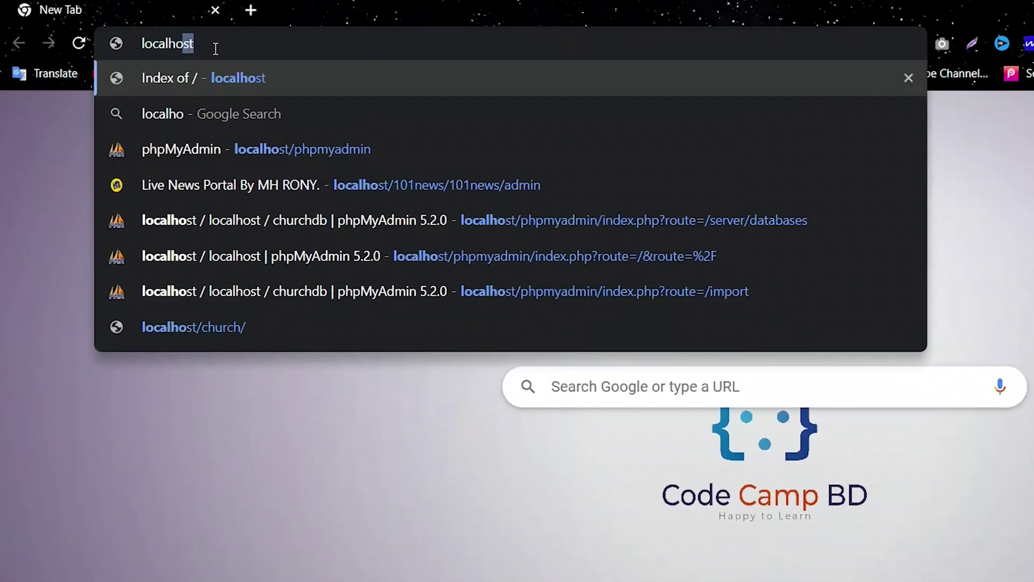
pyautogui.write('st/')
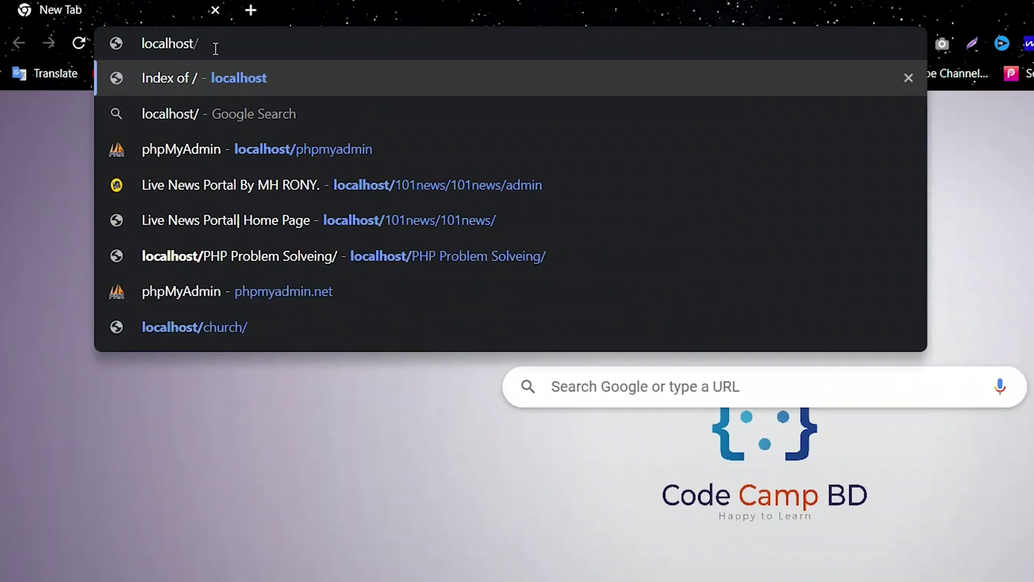
pyautogui.write('phpmy')
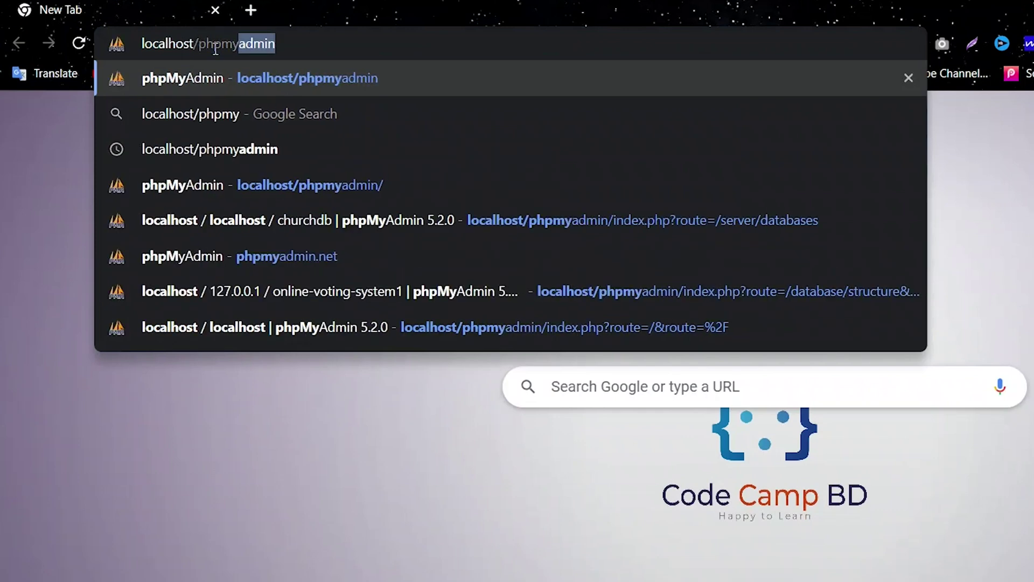
pyautogui.write('admin')
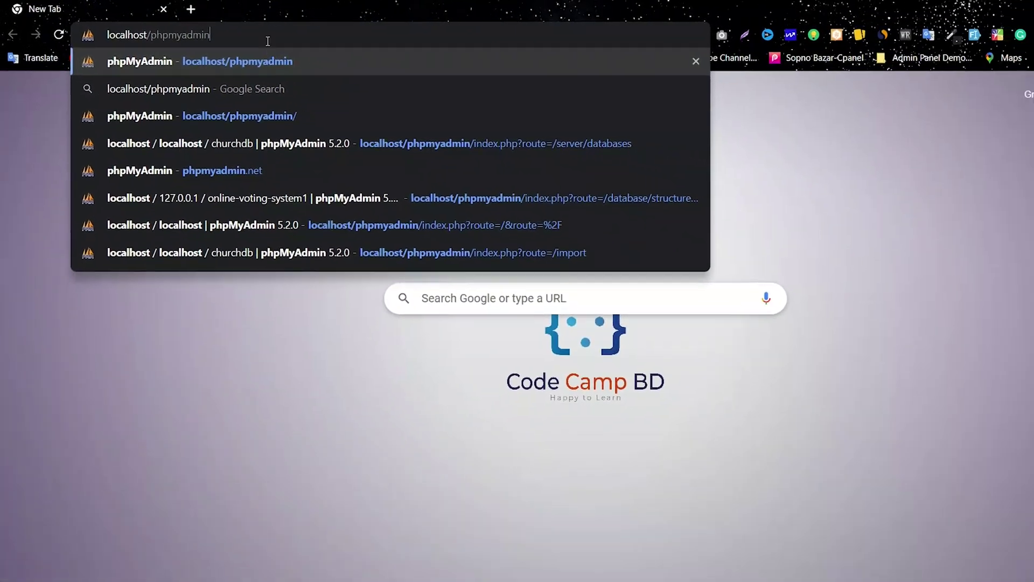
pyautogui.moveTo(258, 41); pyautogui.dragTo(114, 46)
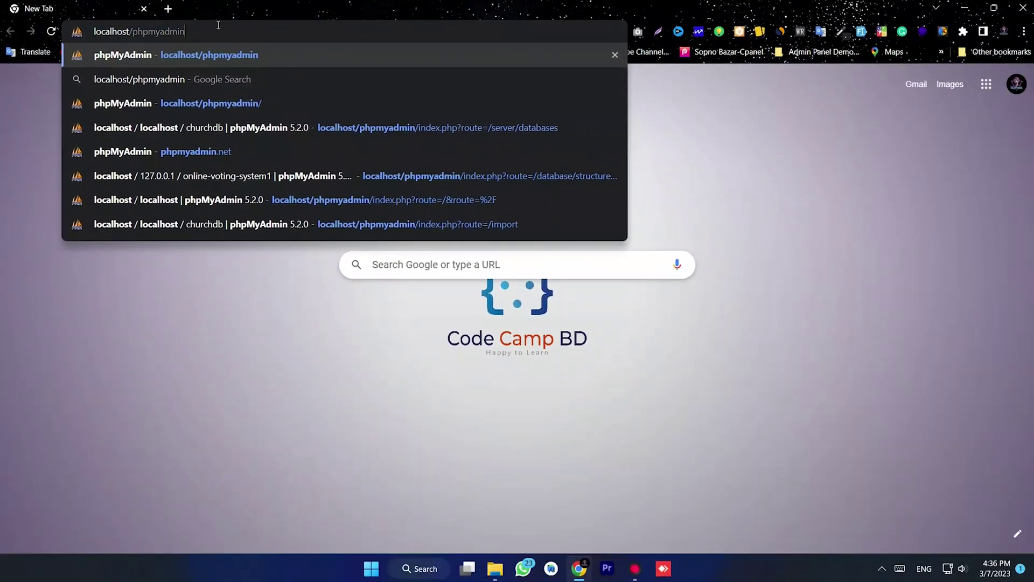
pyautogui.press('Return')
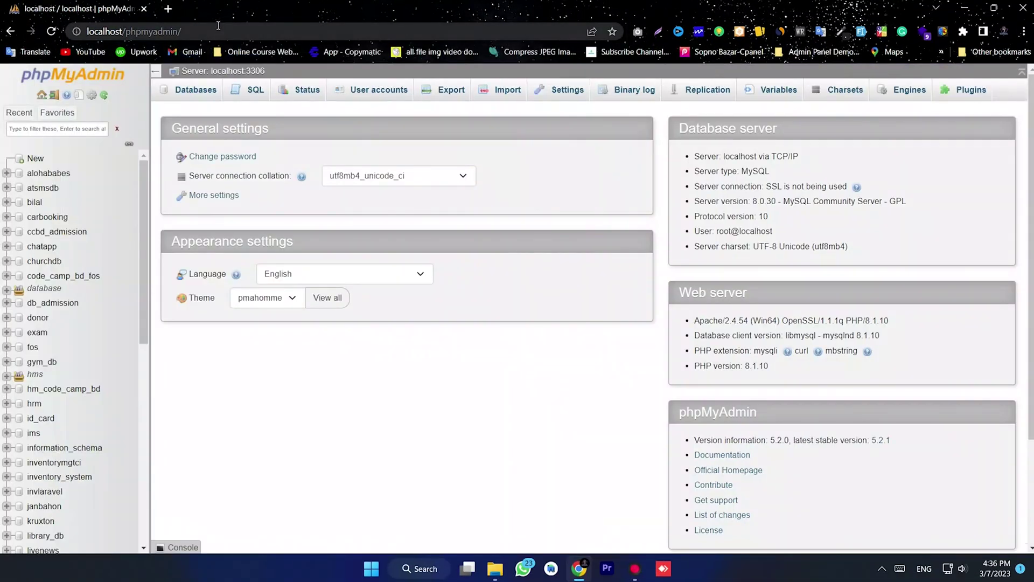
pyautogui.click(36, 158)
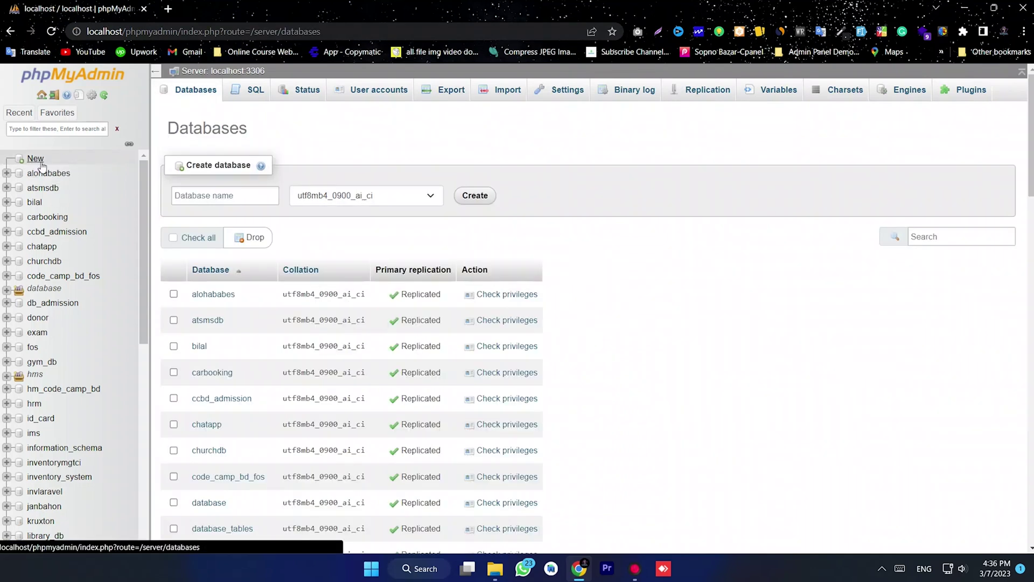
pyautogui.click(210, 203)
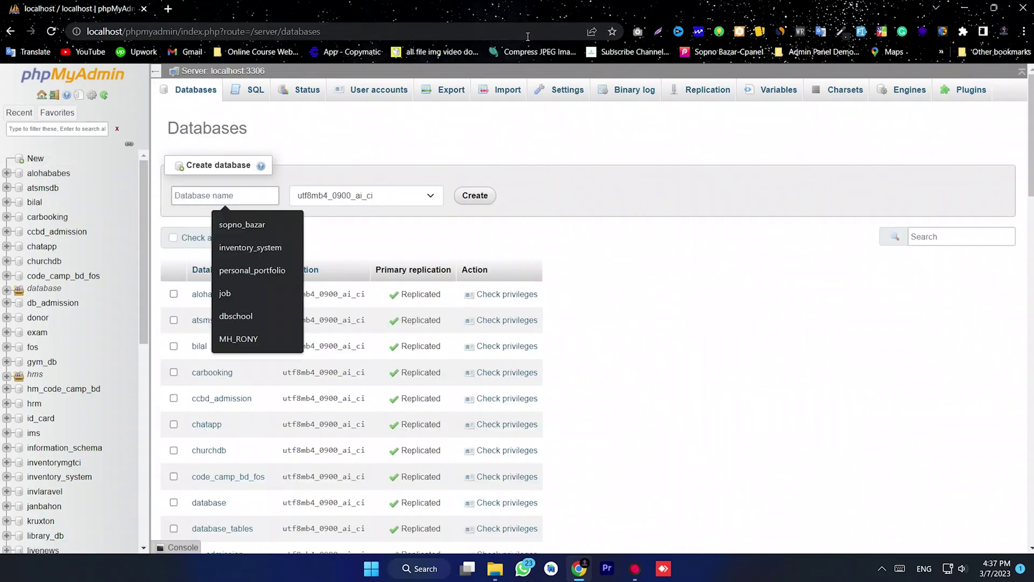
pyautogui.moveTo(532, 7); pyautogui.dragTo(1031, 108)
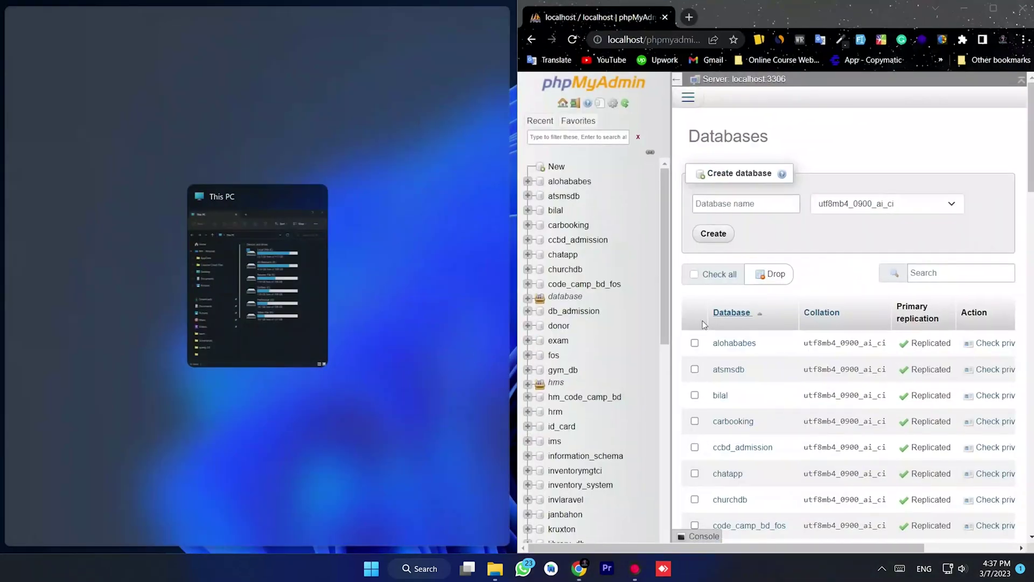
# Step: Browse Explorer to C:\laragon\www\project\database and make the SQL file's name editable
pyautogui.click(290, 307)
pyautogui.click(254, 132)
pyautogui.doubleClick(254, 130)
pyautogui.doubleClick(195, 162)
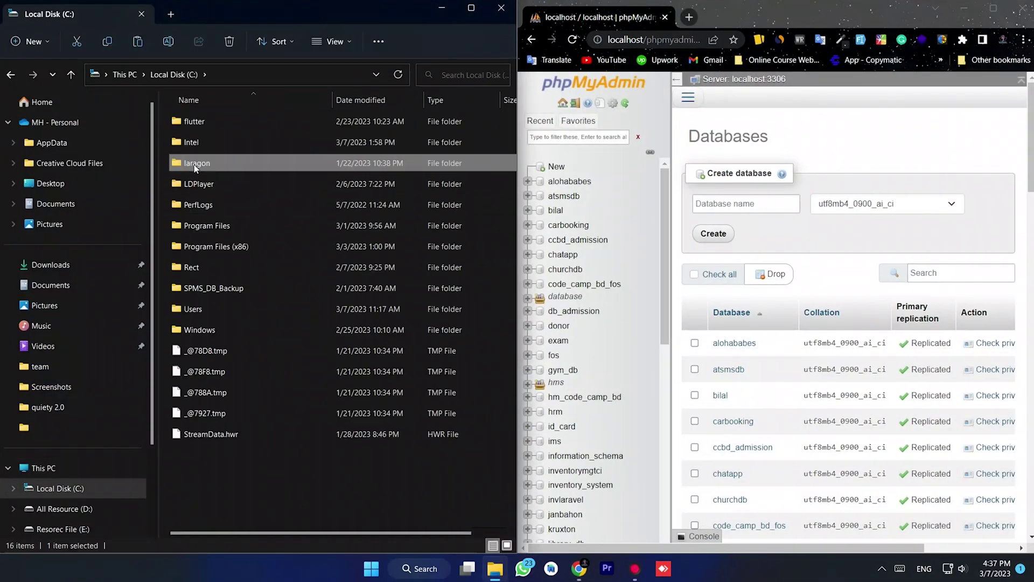
pyautogui.doubleClick(202, 227)
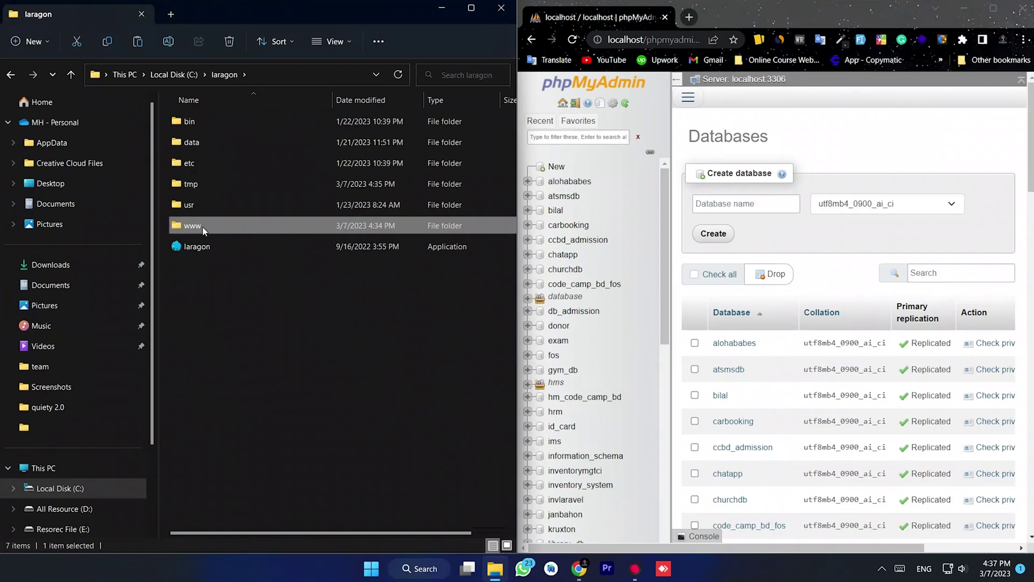
pyautogui.doubleClick(222, 121)
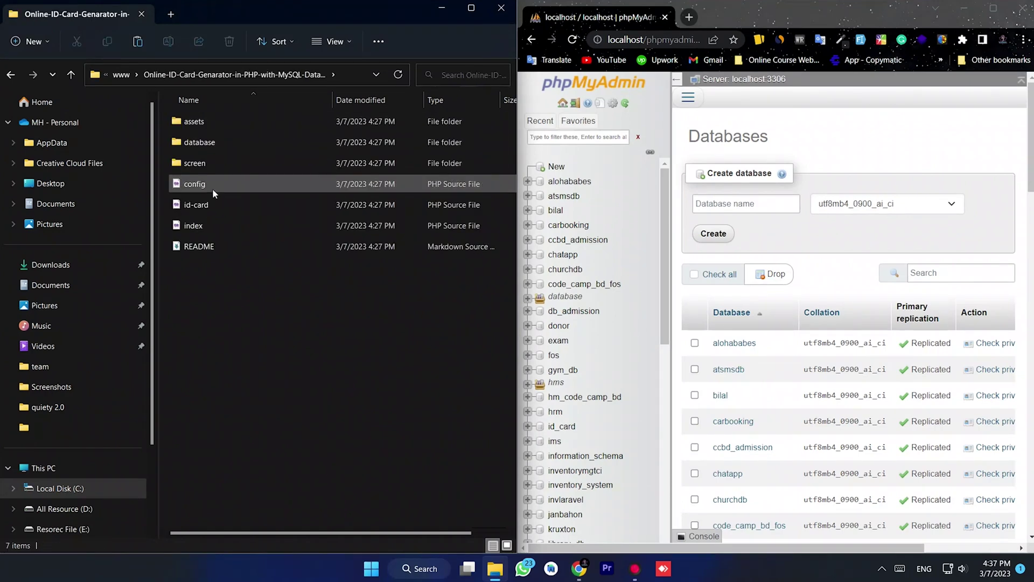
pyautogui.doubleClick(202, 143)
pyautogui.rightClick(212, 122)
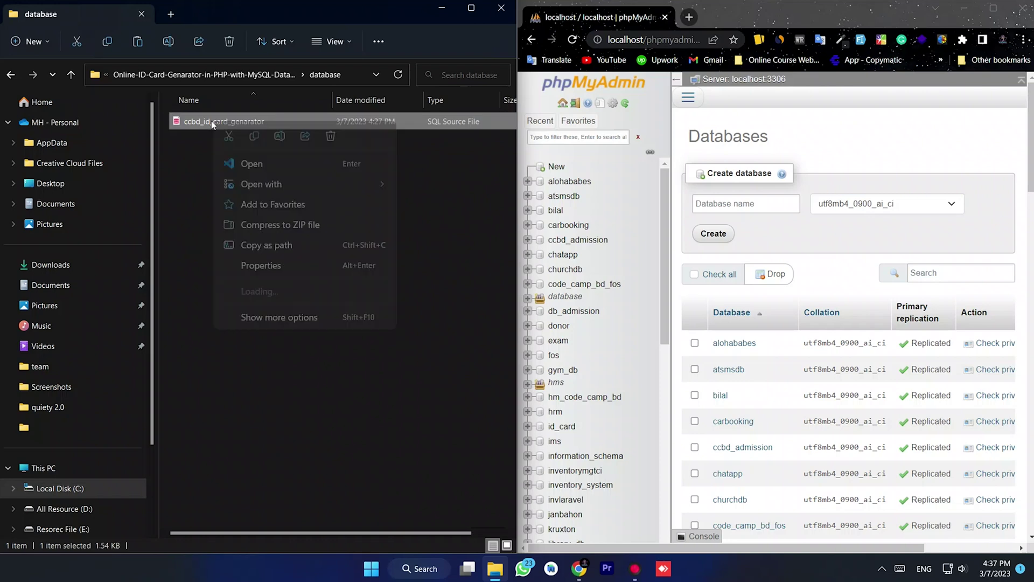
pyautogui.click(280, 136)
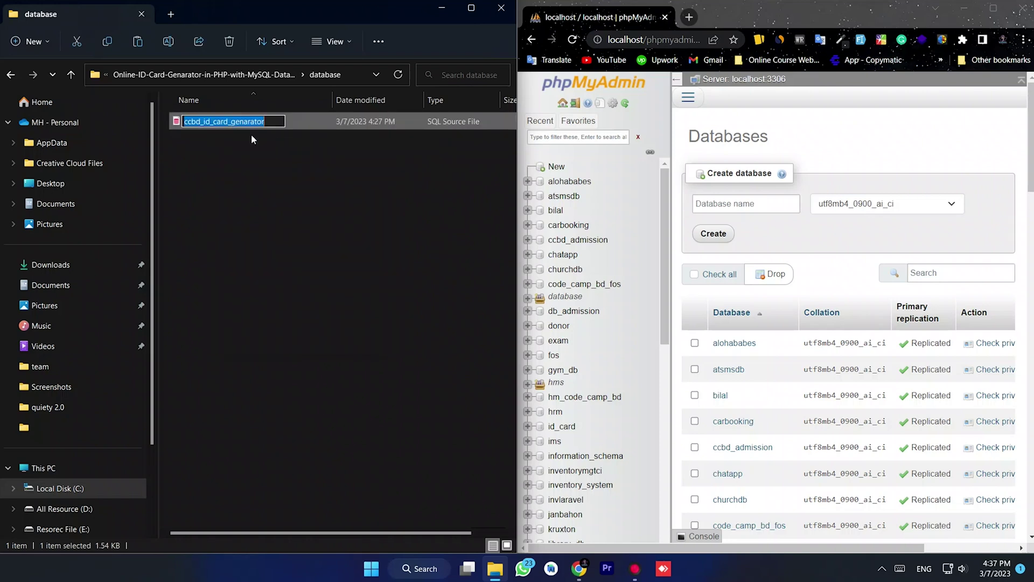
pyautogui.rightClick(225, 126)
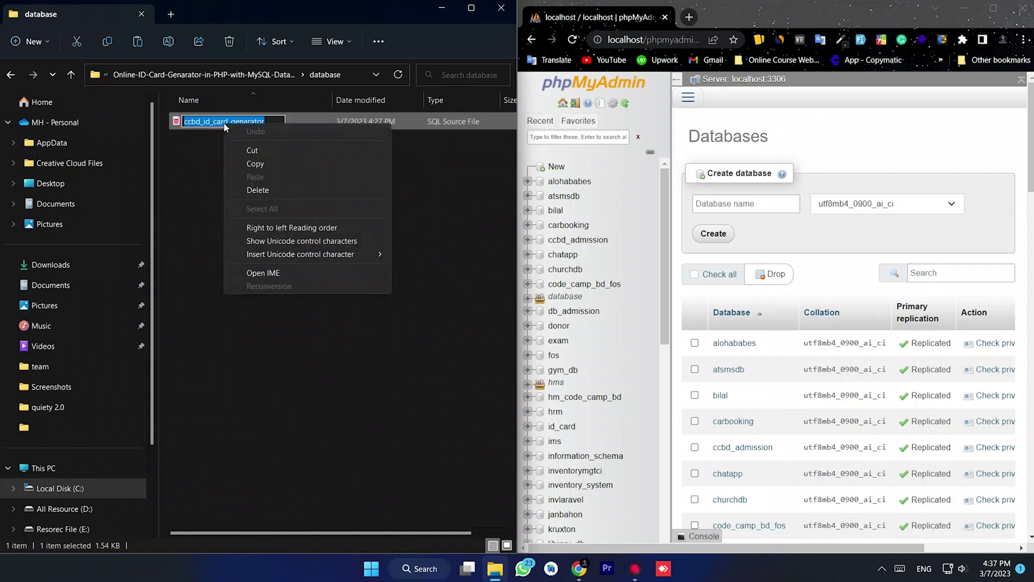
# Step: Create a database named ccbd_id_card_genarator using the copied SQL file name
pyautogui.click(252, 164)
pyautogui.click(710, 203)
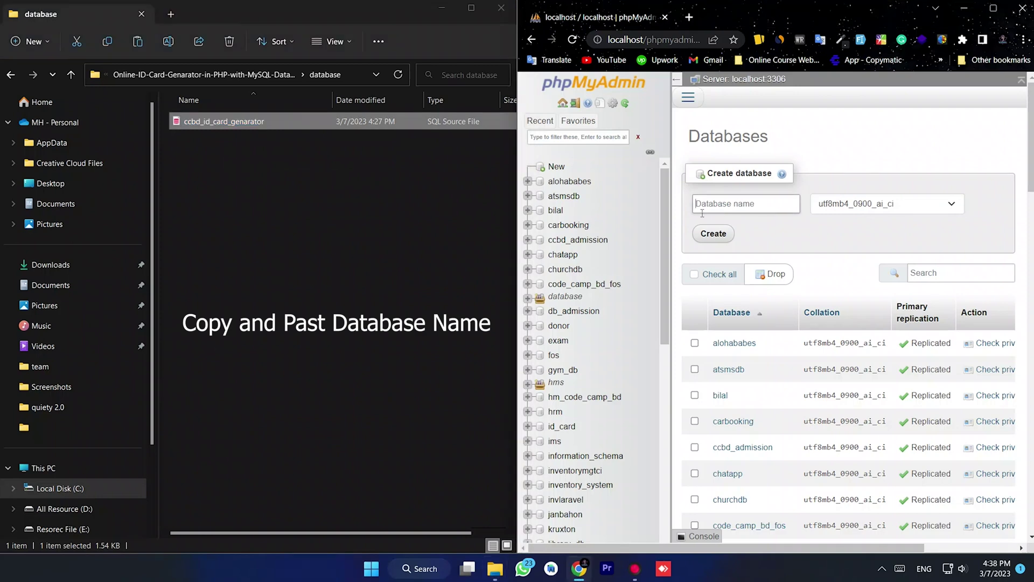
pyautogui.hotkey('ctrl', 'v')
pyautogui.press('Escape')
pyautogui.hotkey('ctrl', 'a')
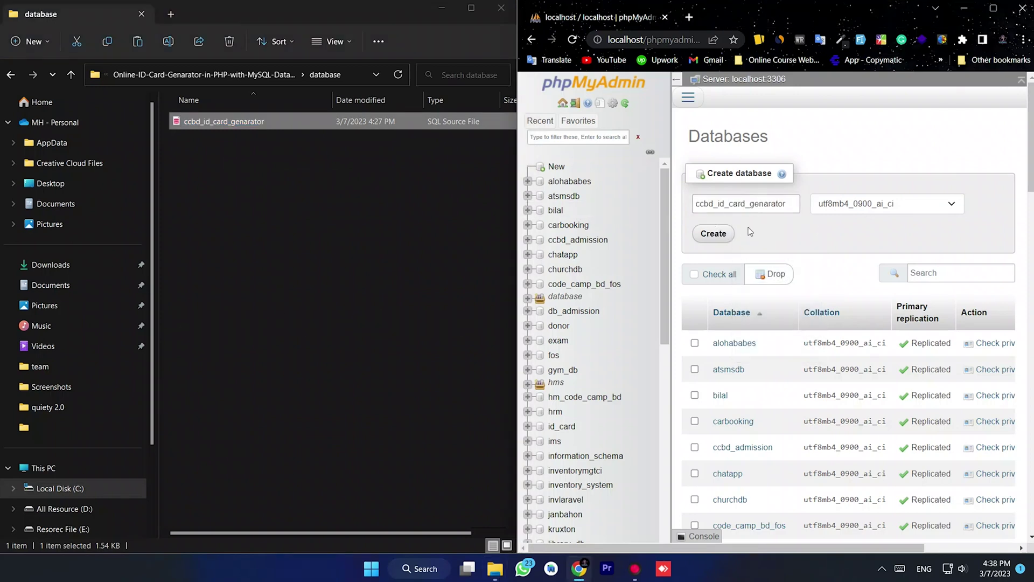
pyautogui.click(712, 234)
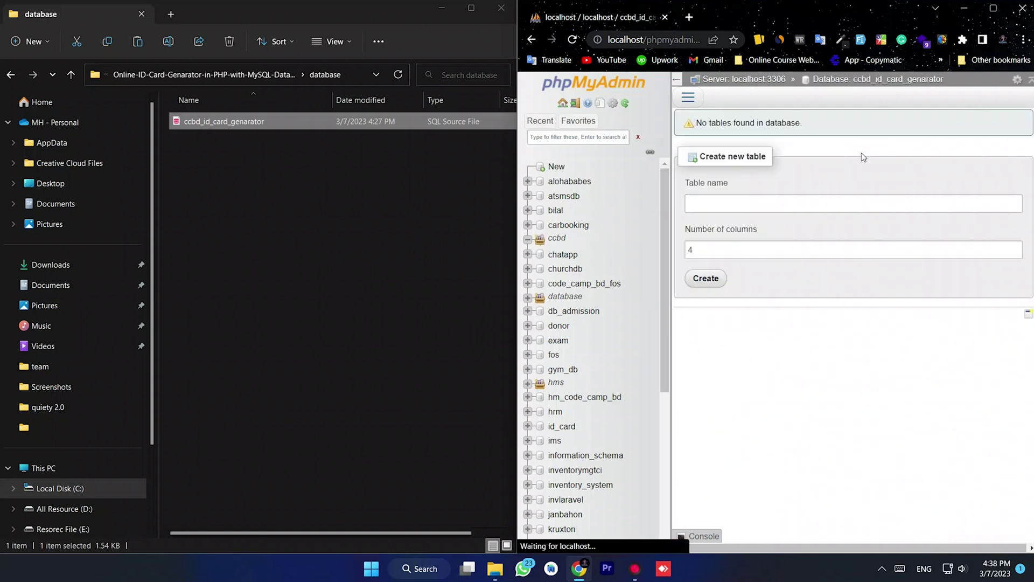
# Step: Maximize Chrome and open the new database's structure and Import page
pyautogui.click(993, 9)
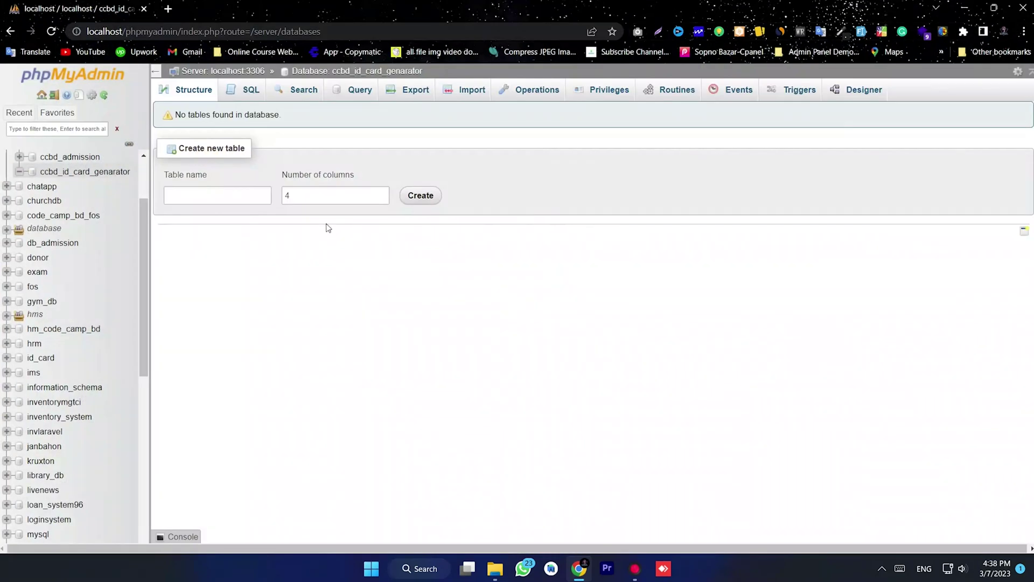
pyautogui.click(77, 175)
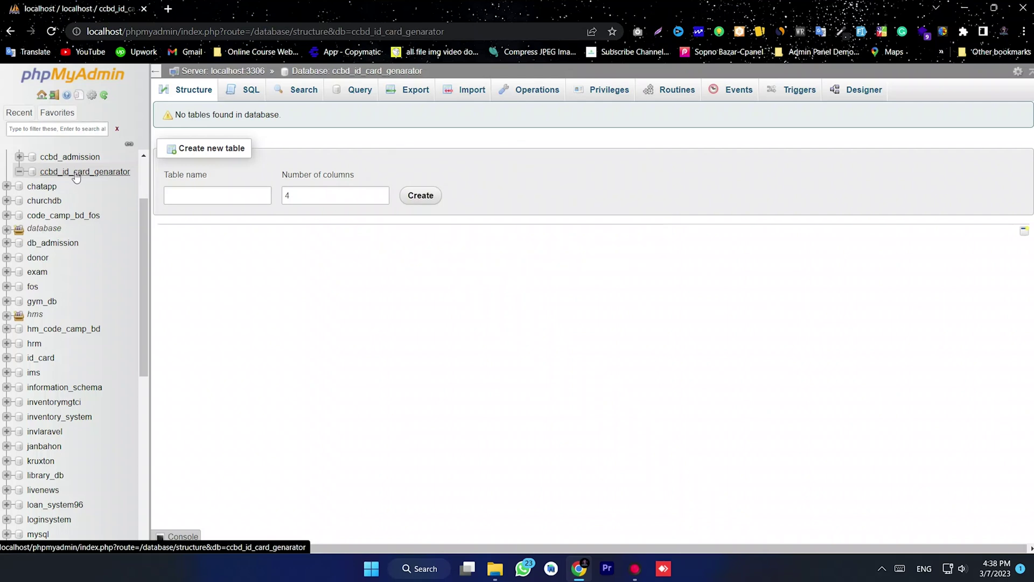
pyautogui.click(465, 97)
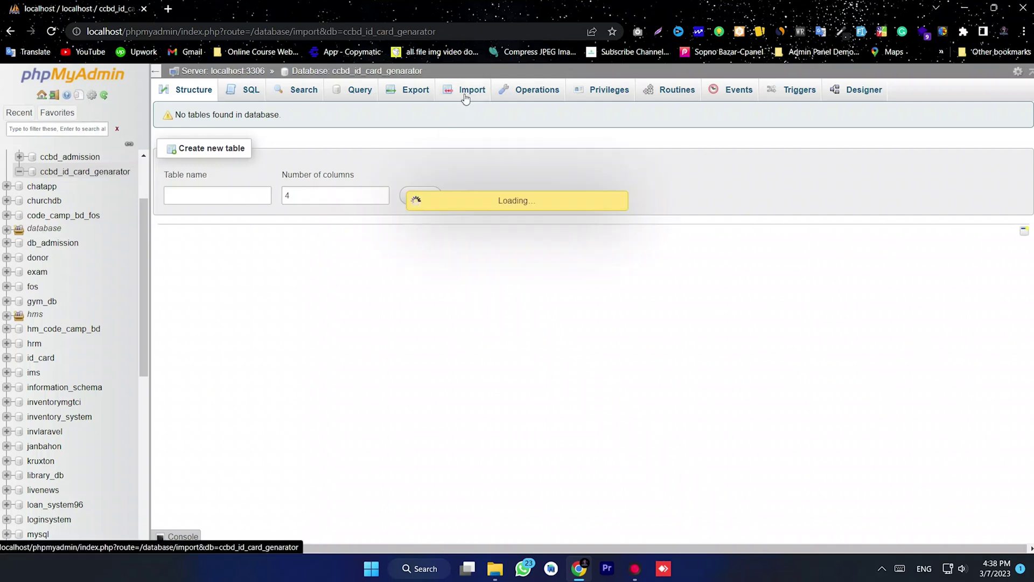
# Step: Choose ccbd_id_card_genarator.sql from the project's database folder as the import file
pyautogui.click(217, 257)
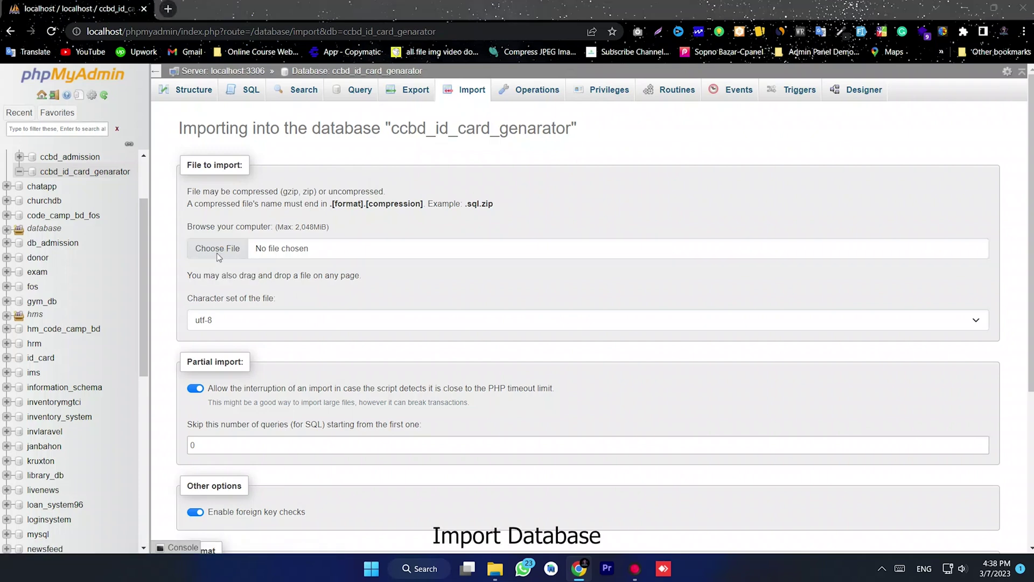
pyautogui.scroll(-5, 91, 143)
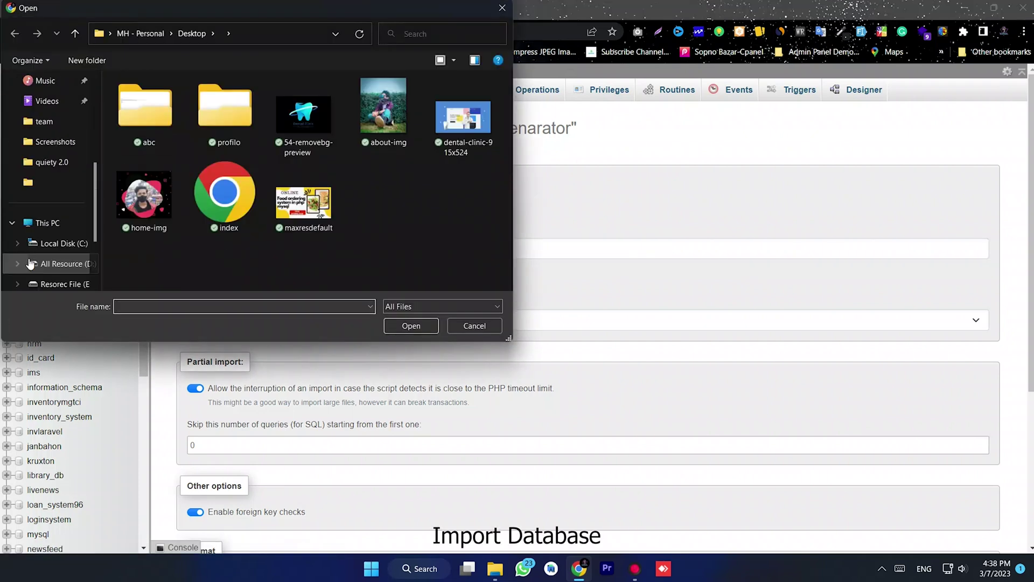
pyautogui.click(59, 143)
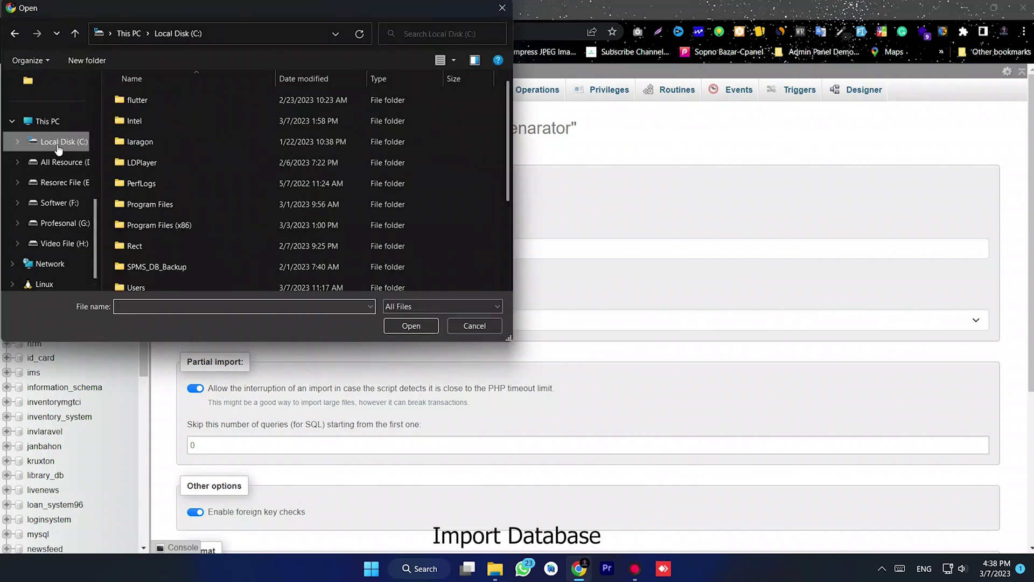
pyautogui.click(145, 144)
pyautogui.doubleClick(146, 143)
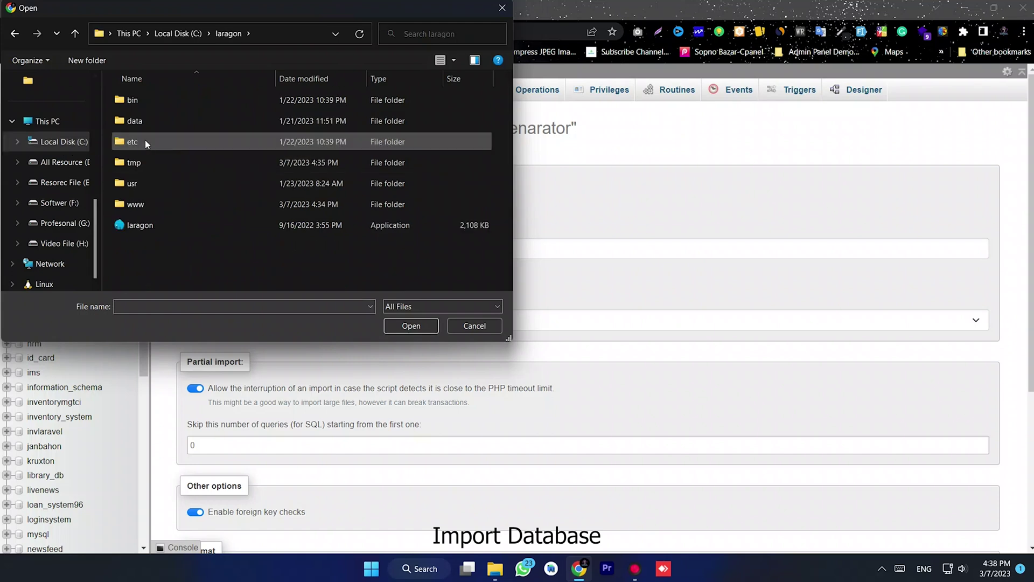
pyautogui.doubleClick(135, 204)
pyautogui.doubleClick(167, 102)
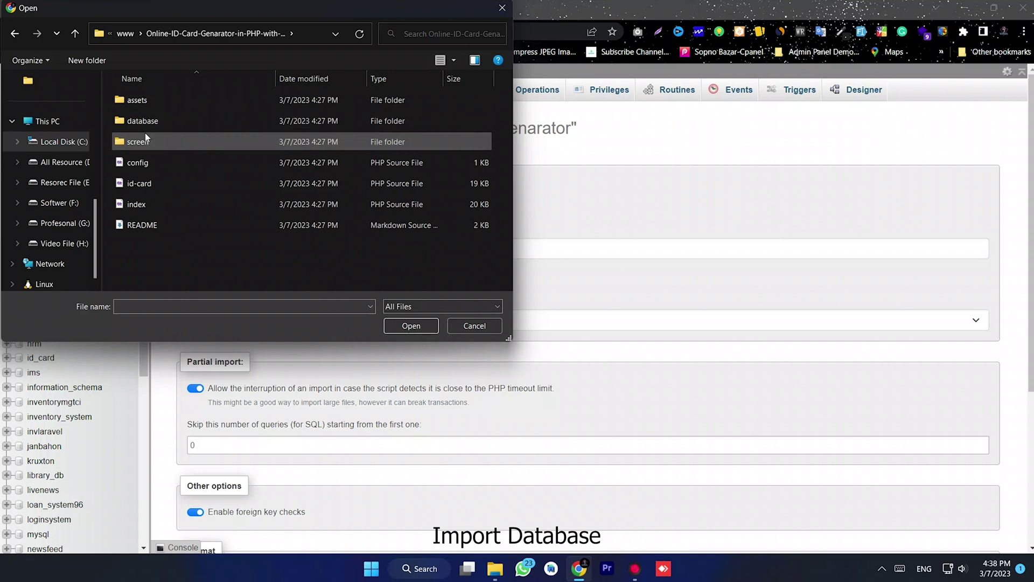
pyautogui.doubleClick(149, 121)
pyautogui.click(158, 102)
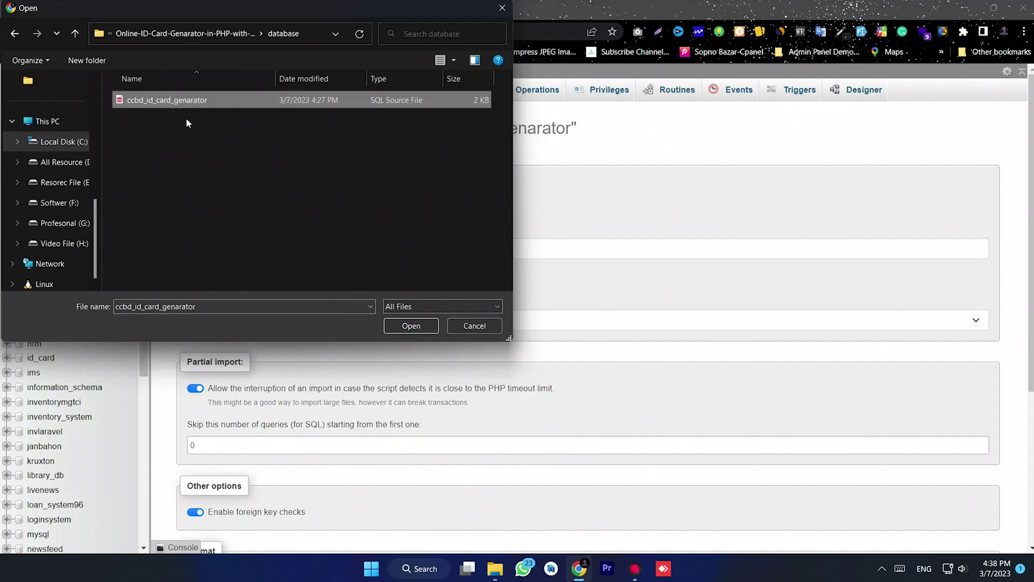
pyautogui.click(409, 326)
# Step: Run the import, creating the cards table in the database
pyautogui.scroll(-5, 421, 319)
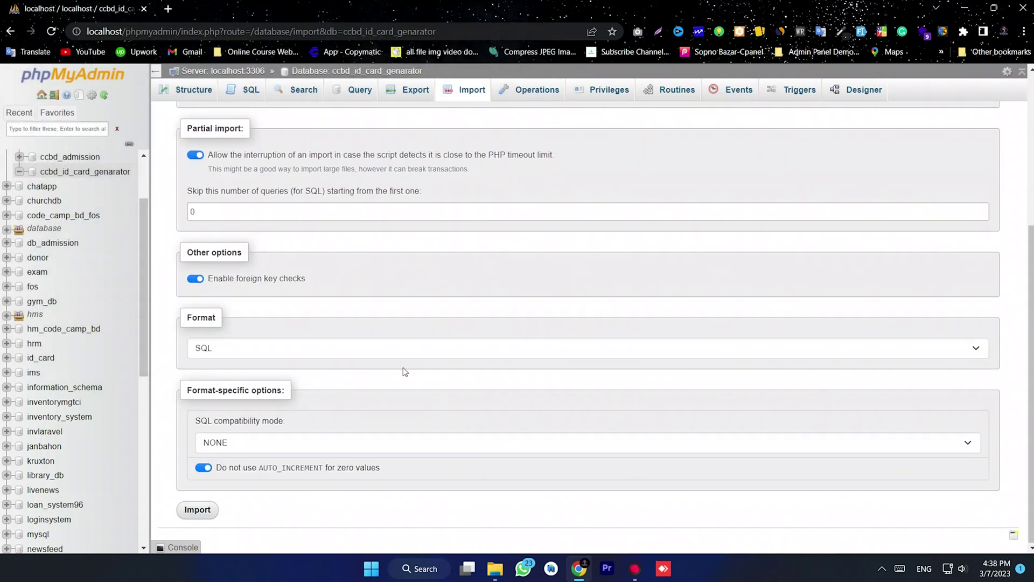
pyautogui.click(197, 511)
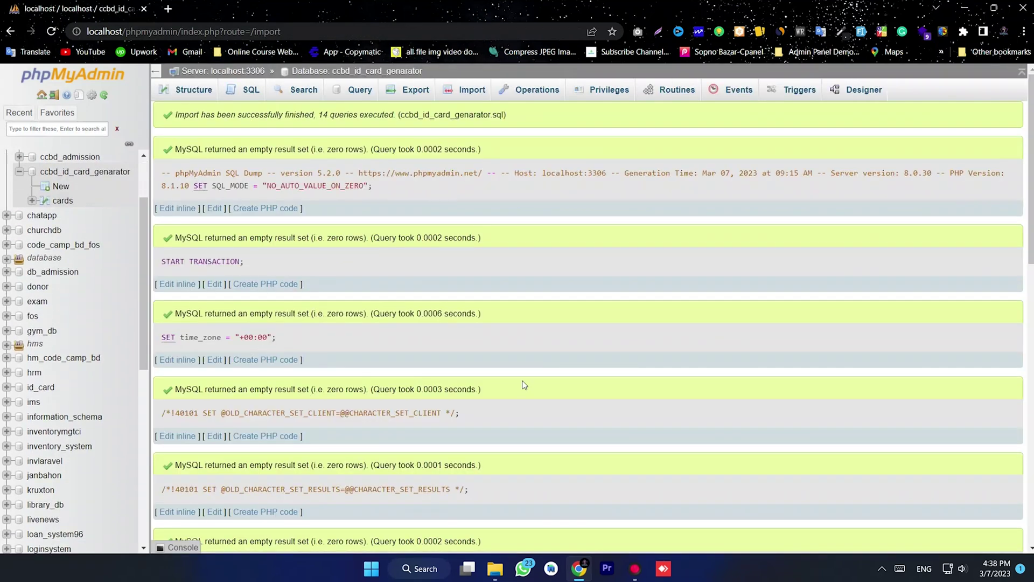
pyautogui.click(169, 9)
# Step: Go to localhost and open the Online-ID-Card-Genarator project's home page
pyautogui.click(125, 33)
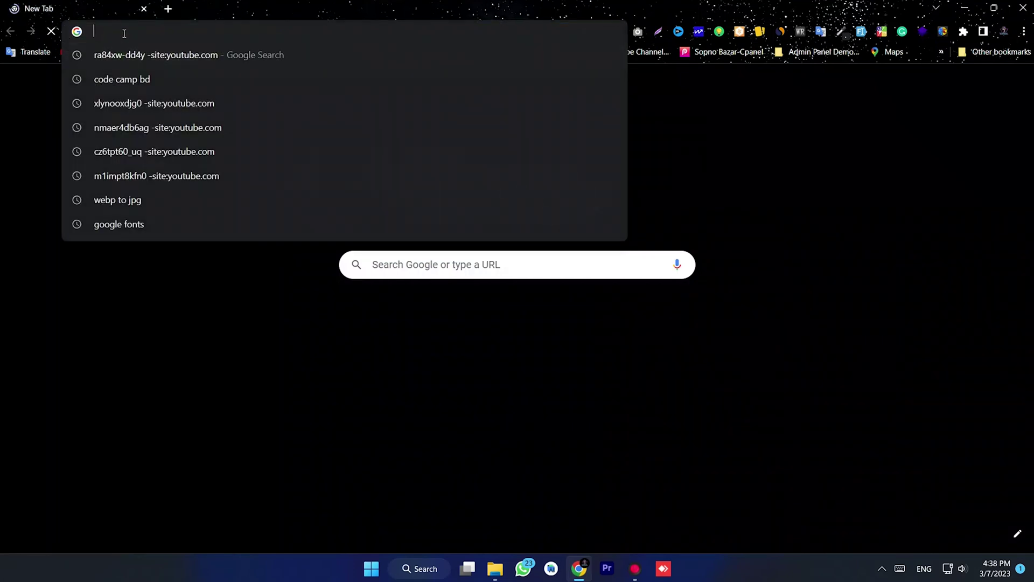
pyautogui.write('lo')
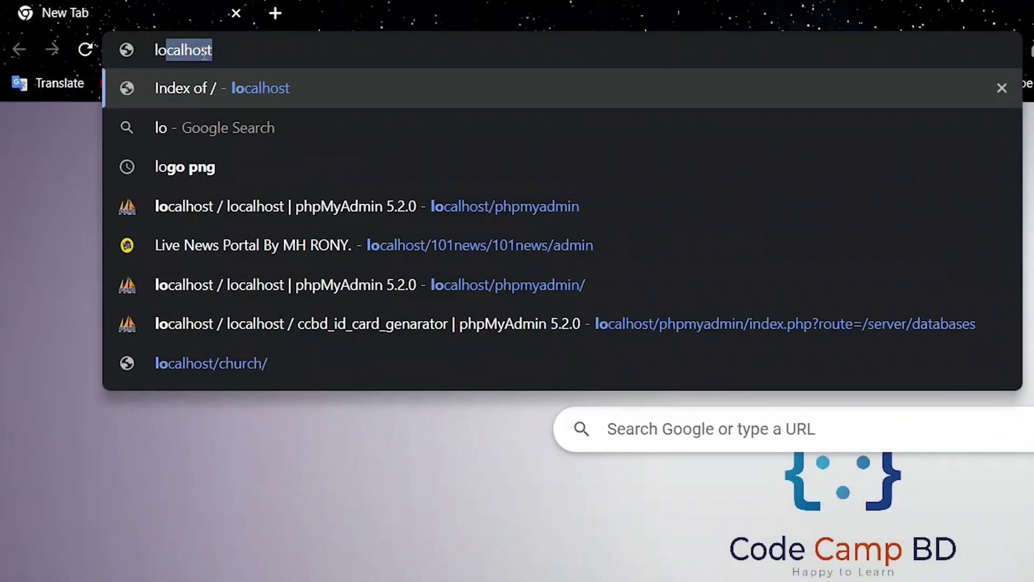
pyautogui.write('calhost')
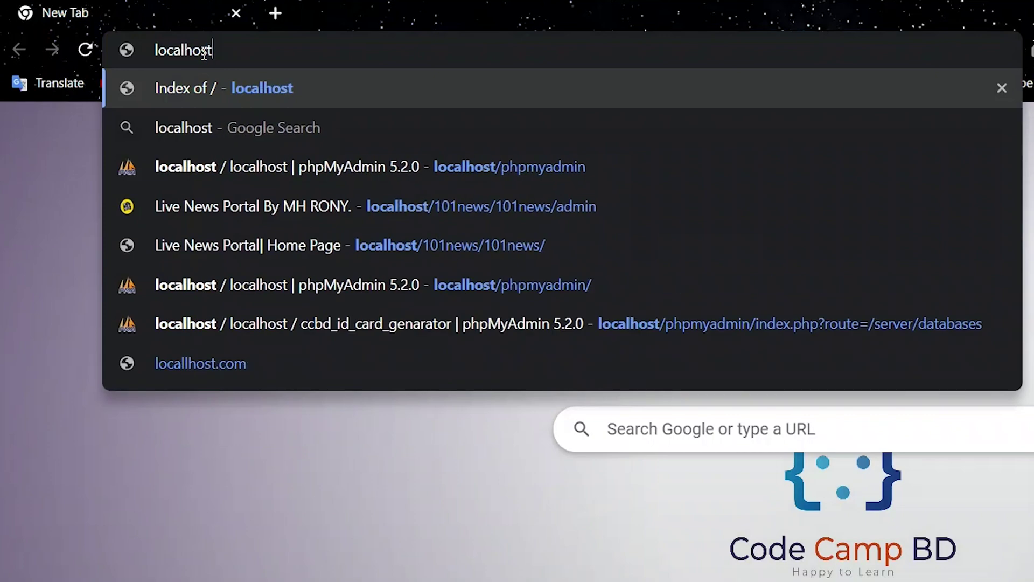
pyautogui.press('Return')
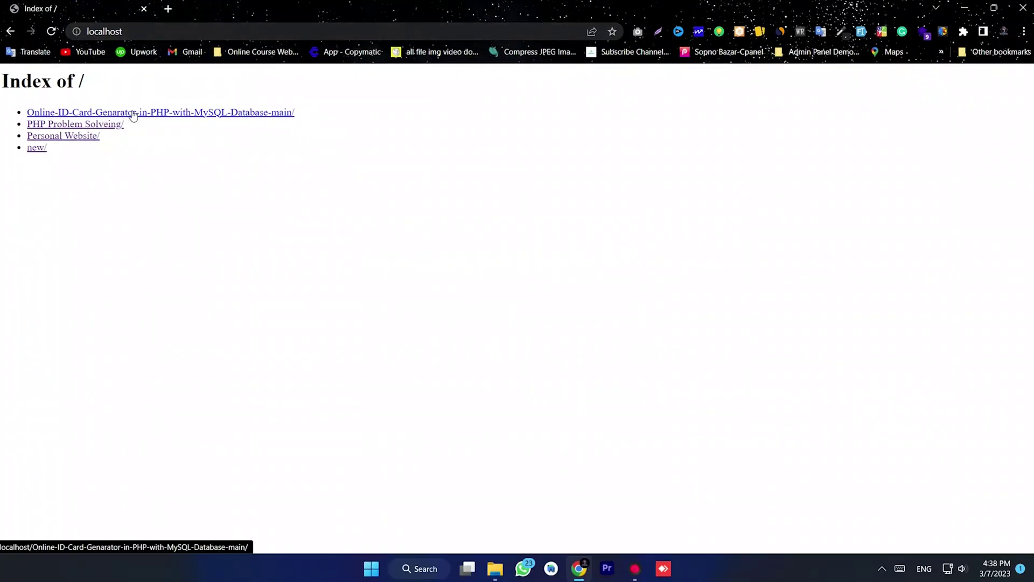
pyautogui.click(160, 121)
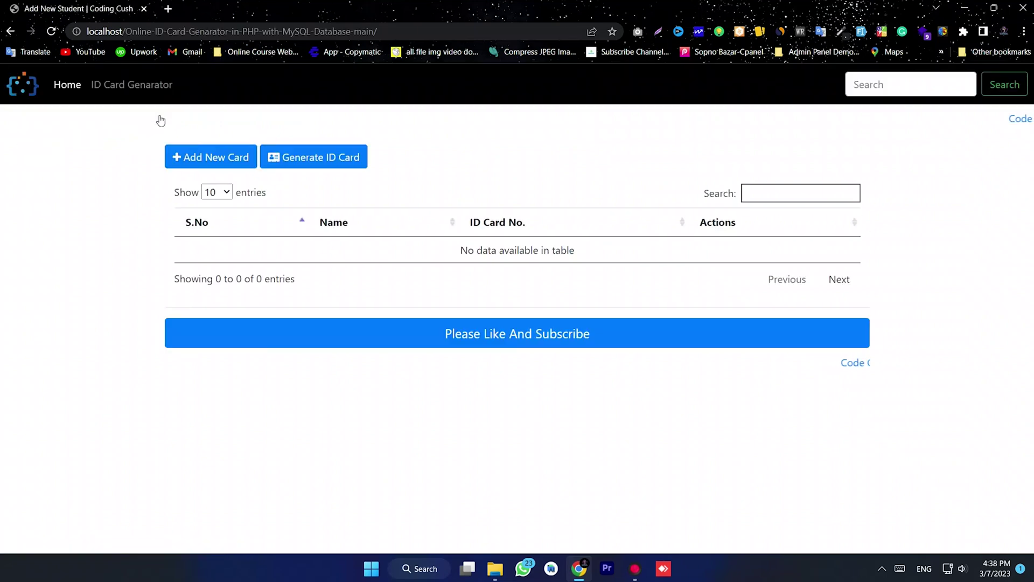
pyautogui.moveTo(954, 395); pyautogui.dragTo(208, 203)
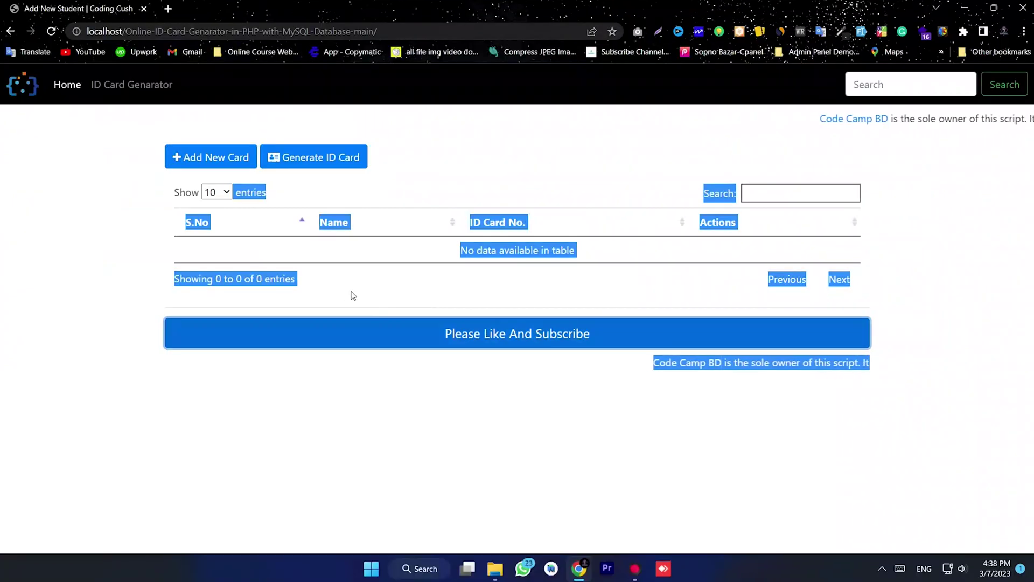
pyautogui.click(325, 256)
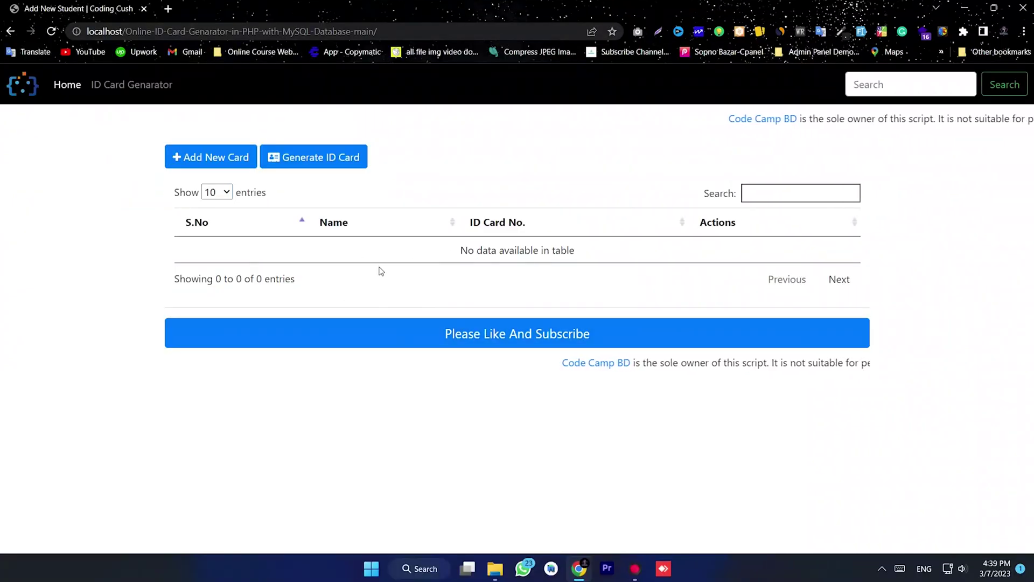
# Step: Open the Add New Card form, enter the student's name and choose class 1st
pyautogui.click(204, 157)
pyautogui.click(203, 220)
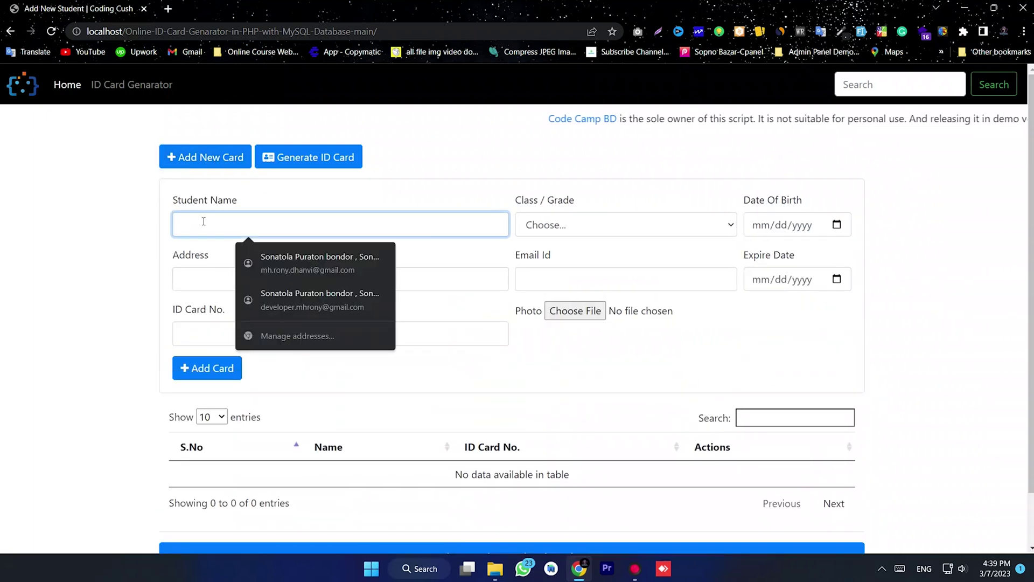
pyautogui.write('M')
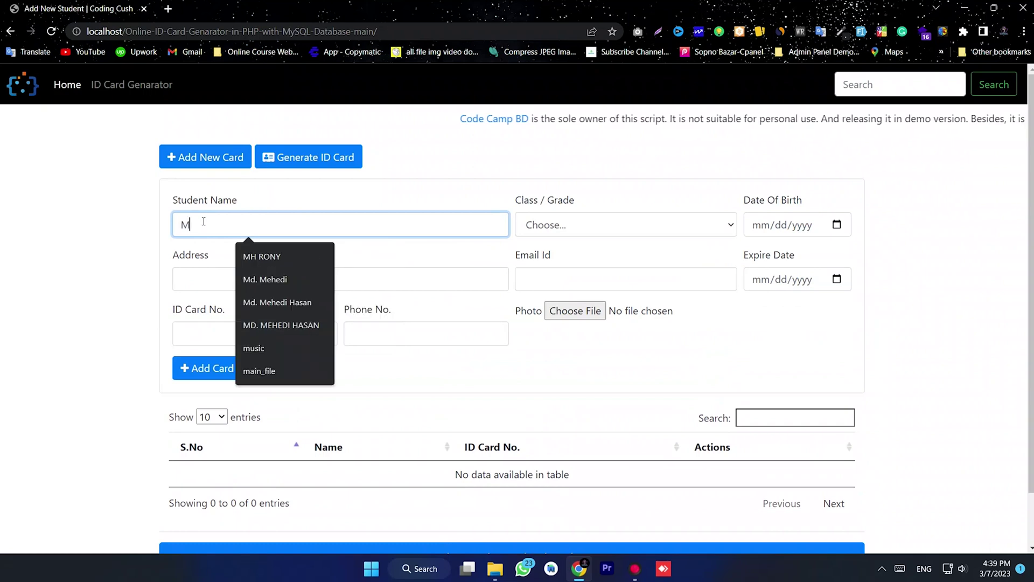
pyautogui.write('H RONY')
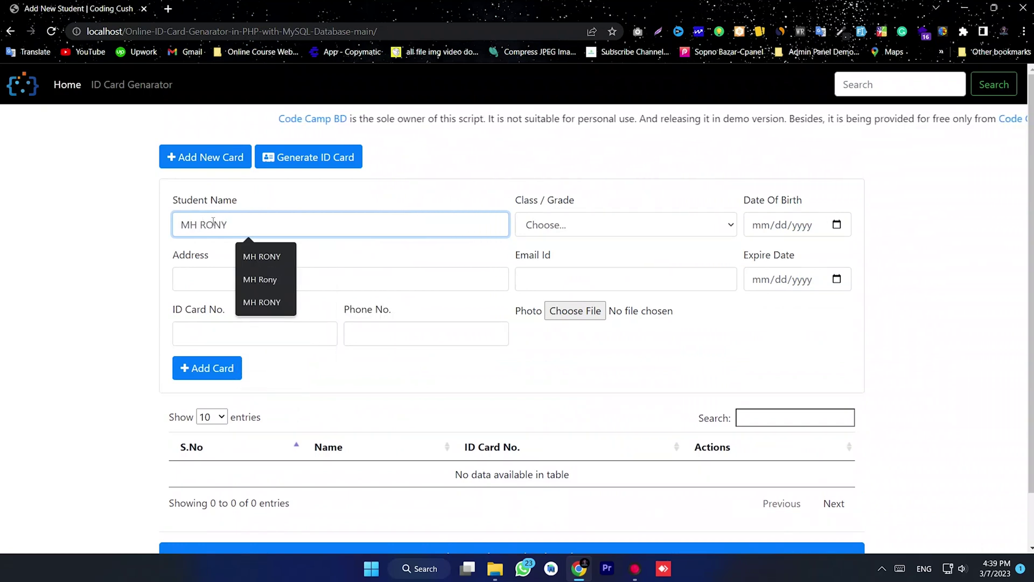
pyautogui.click(555, 226)
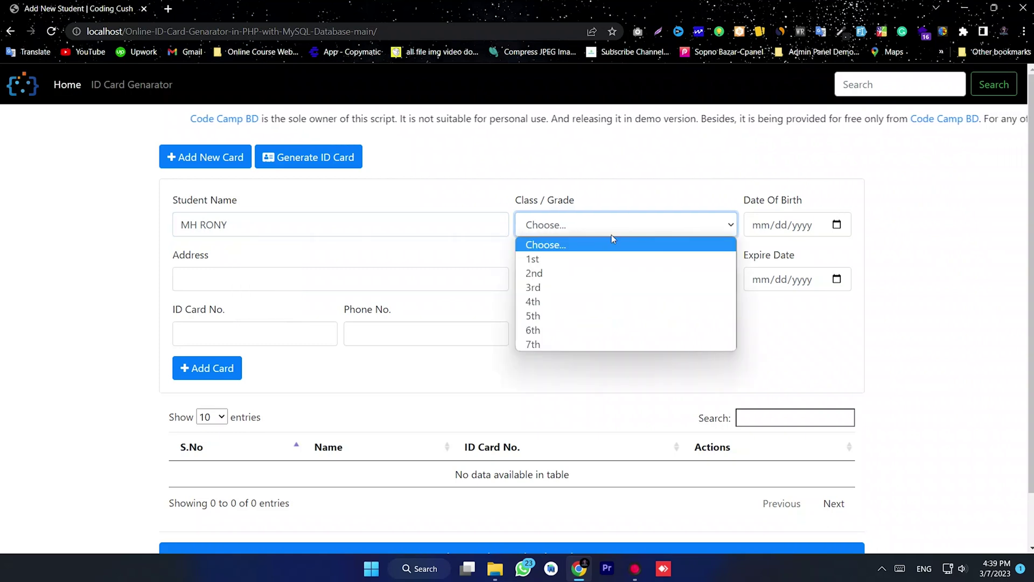
pyautogui.click(547, 260)
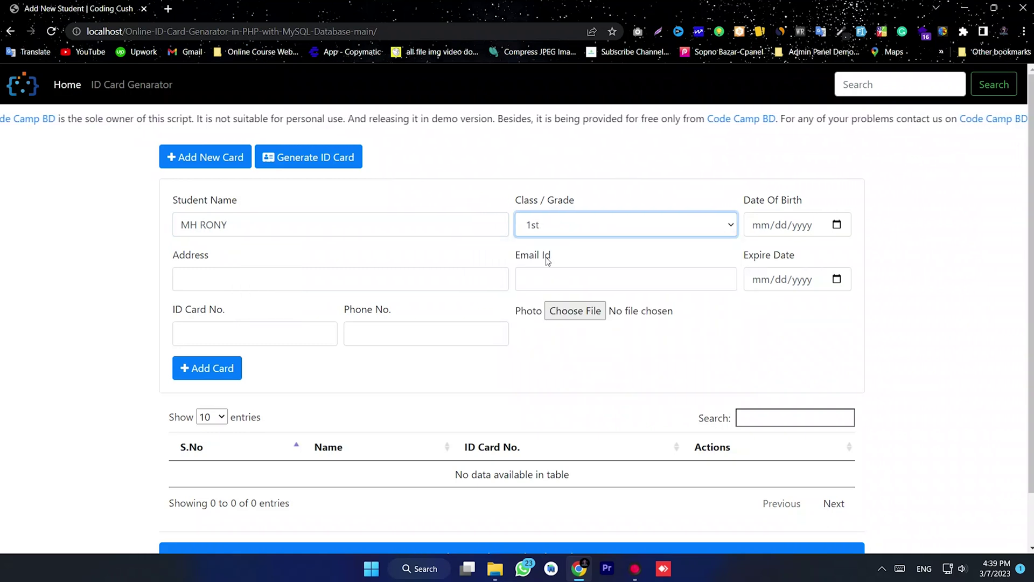
# Step: Set the date of birth to 01/01/2019
pyautogui.click(837, 225)
pyautogui.click(790, 251)
pyautogui.scroll(3, 761, 289)
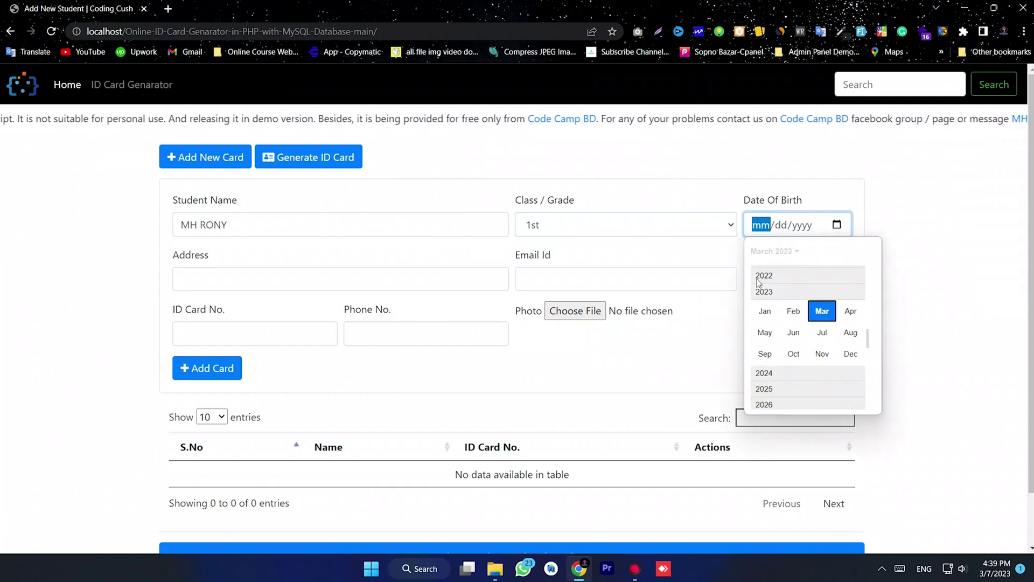
pyautogui.click(763, 291)
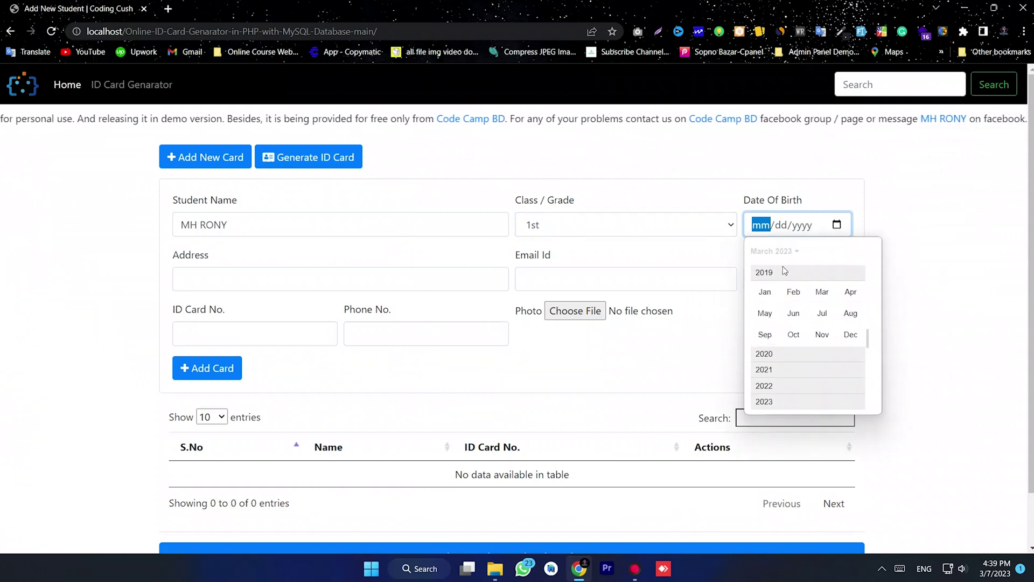
pyautogui.click(776, 295)
pyautogui.click(795, 294)
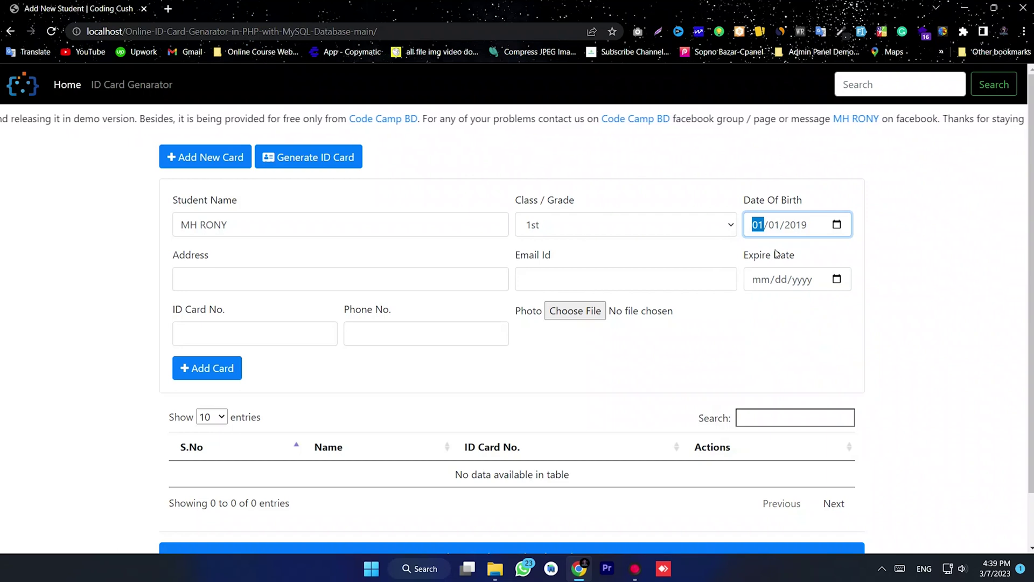
# Step: Enter the address Bogura Bangladesh and fill email and phone from saved details
pyautogui.click(218, 283)
pyautogui.write('Bog')
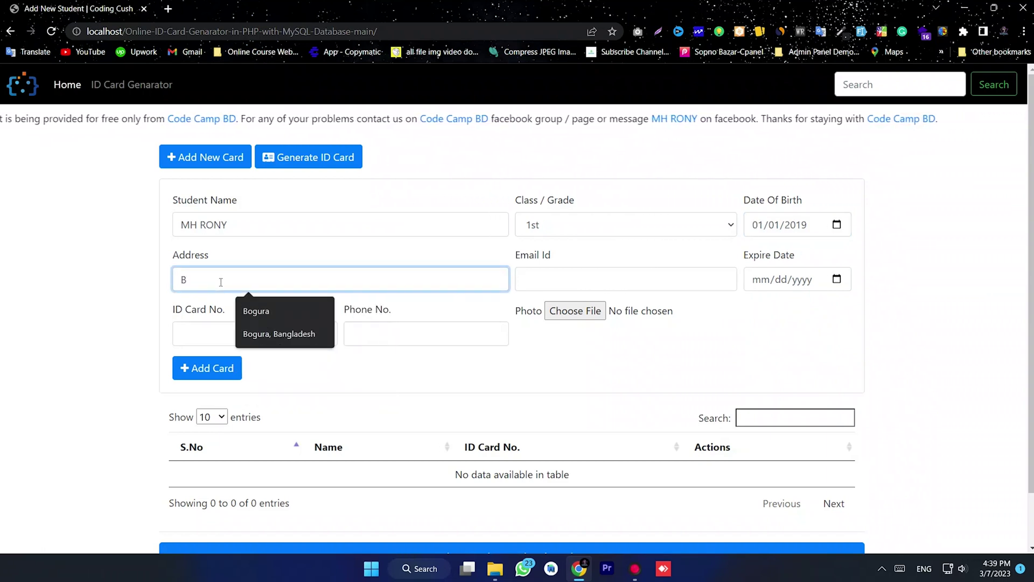
pyautogui.write('ura,')
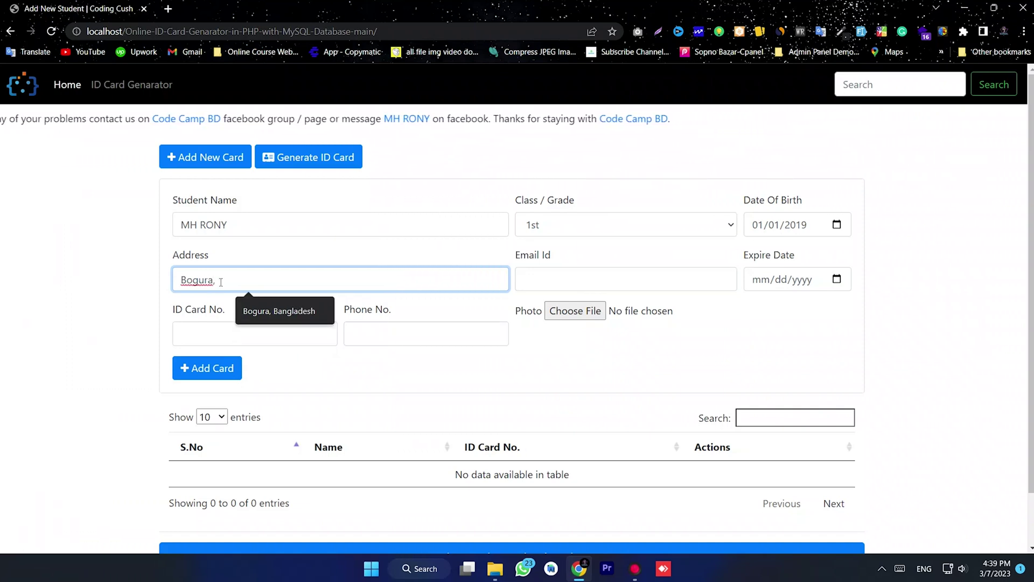
pyautogui.write('Bangladesh')
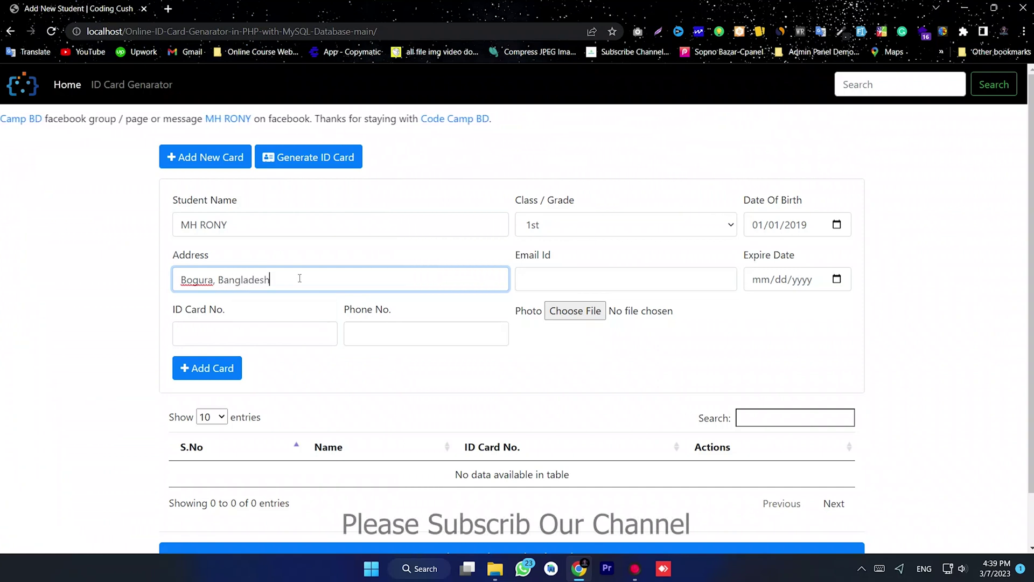
pyautogui.hotkey('ctrl', 'a')
pyautogui.click(556, 288)
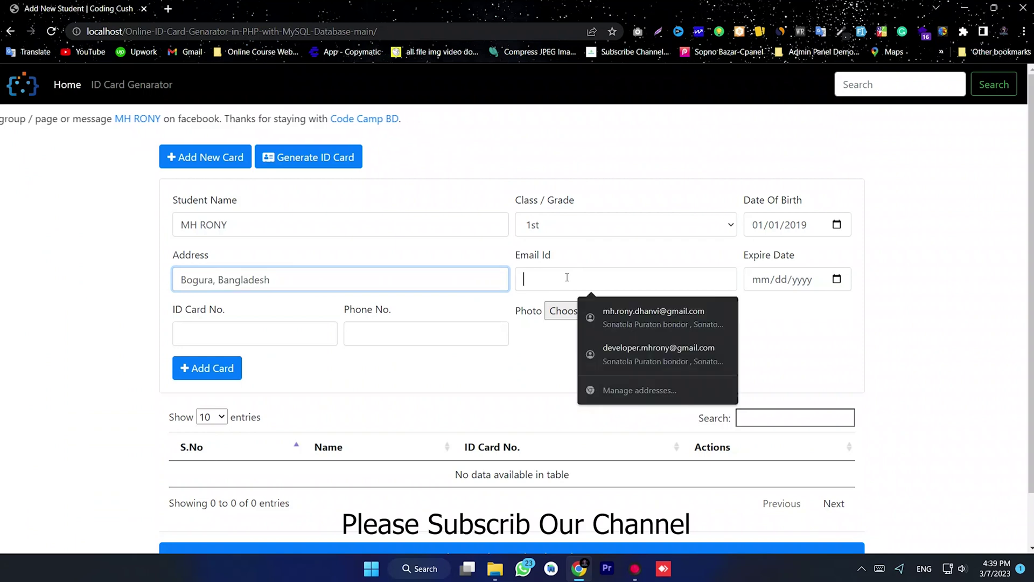
pyautogui.click(616, 351)
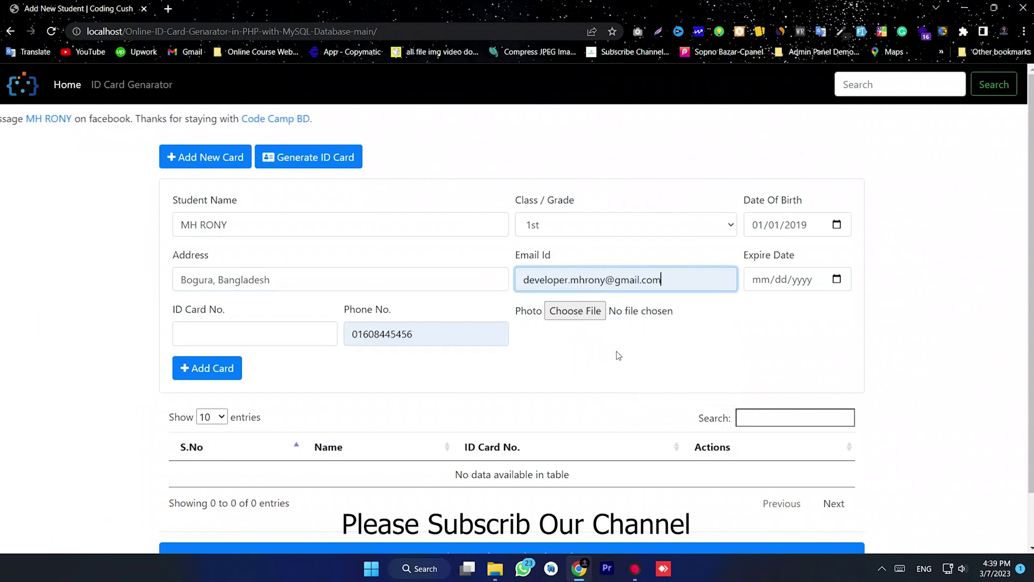
# Step: Set the expiry date to 12/31/2023
pyautogui.click(840, 282)
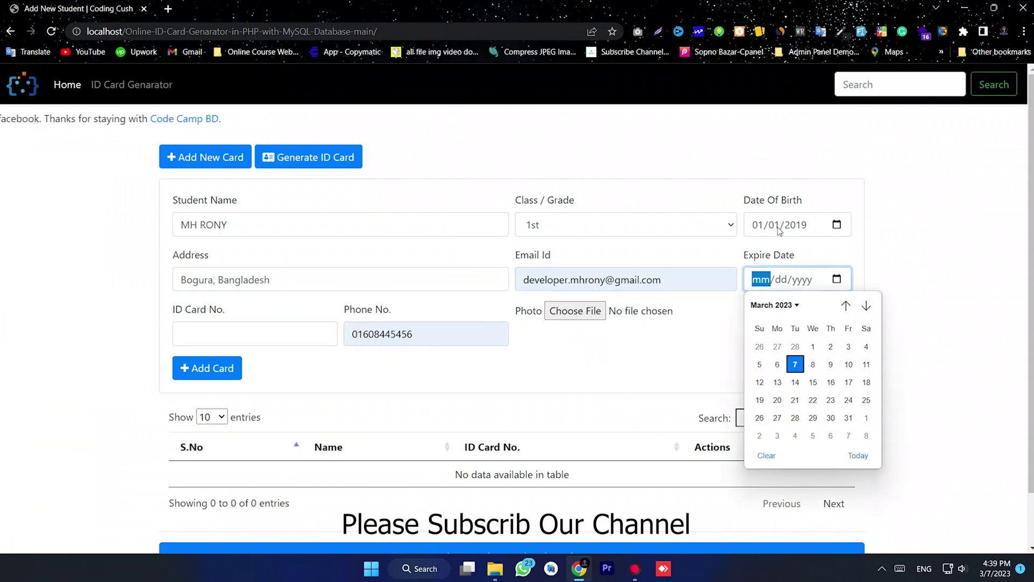
pyautogui.moveTo(753, 259); pyautogui.dragTo(812, 258)
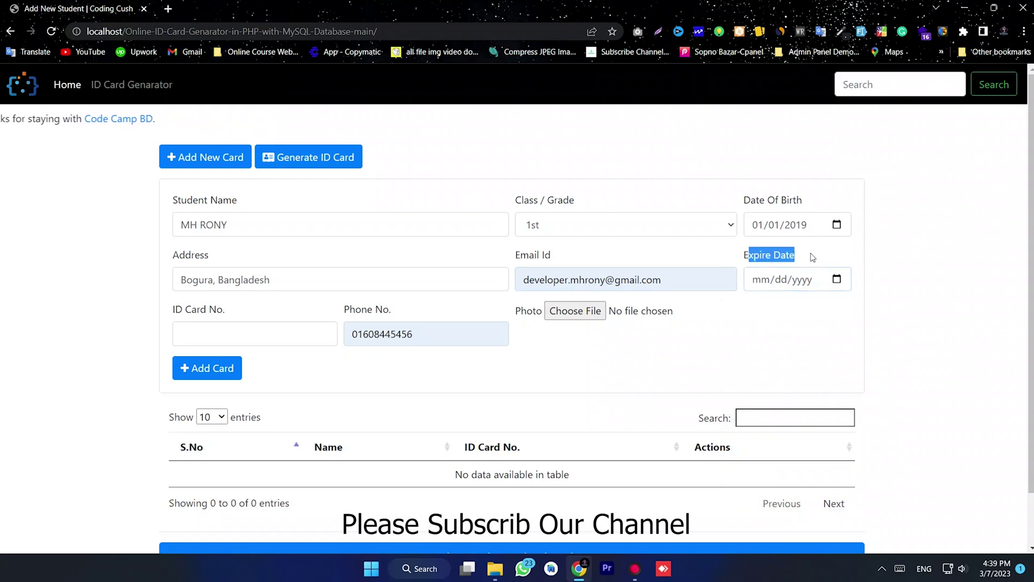
pyautogui.click(841, 283)
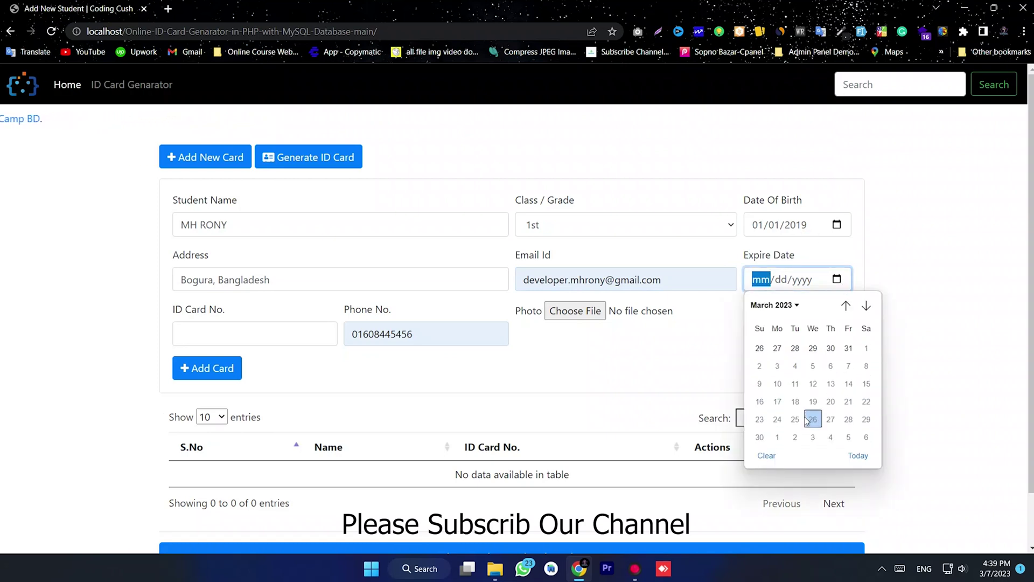
pyautogui.scroll(-1, 785, 420)
pyautogui.click(793, 305)
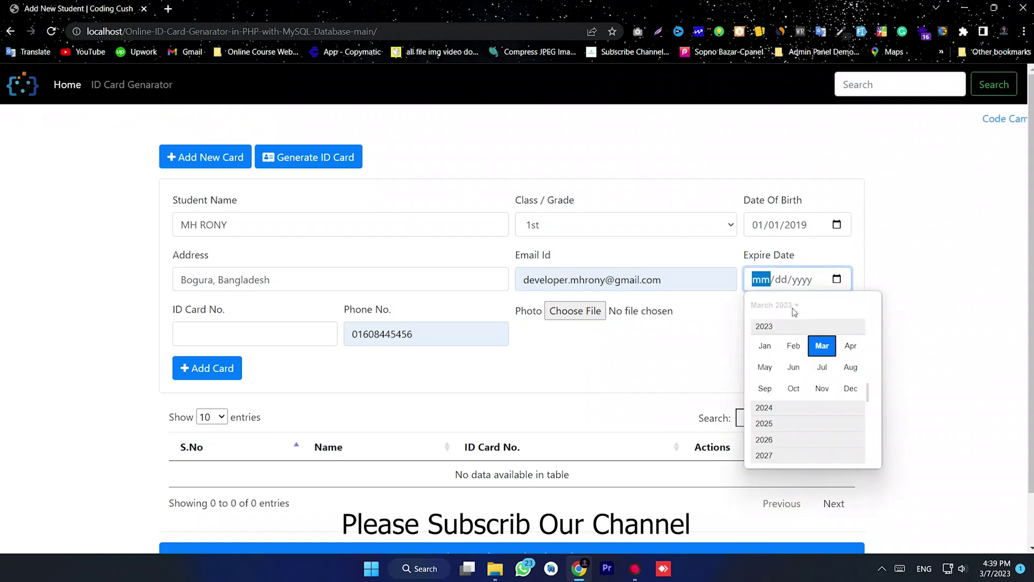
pyautogui.click(850, 388)
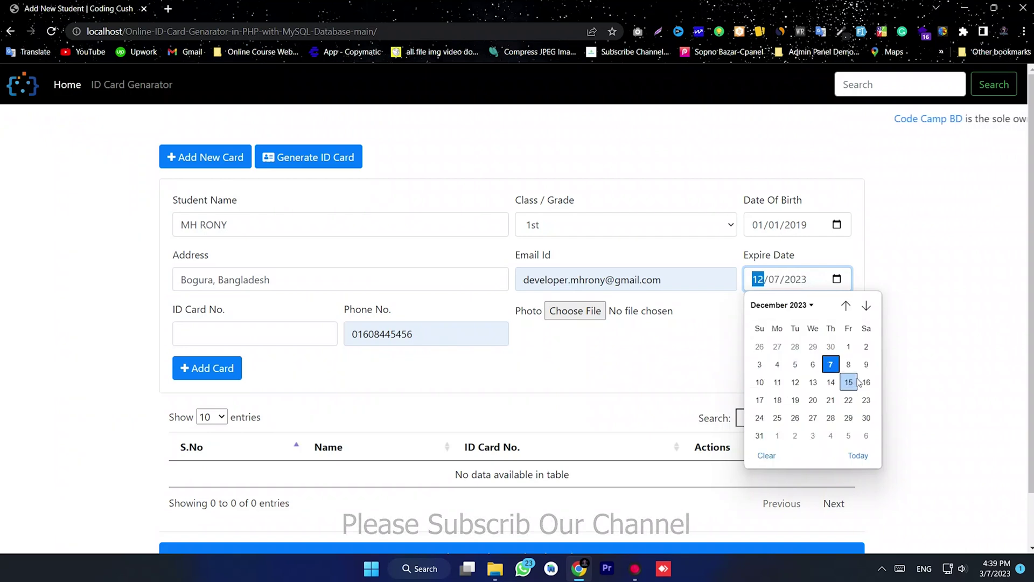
pyautogui.click(758, 436)
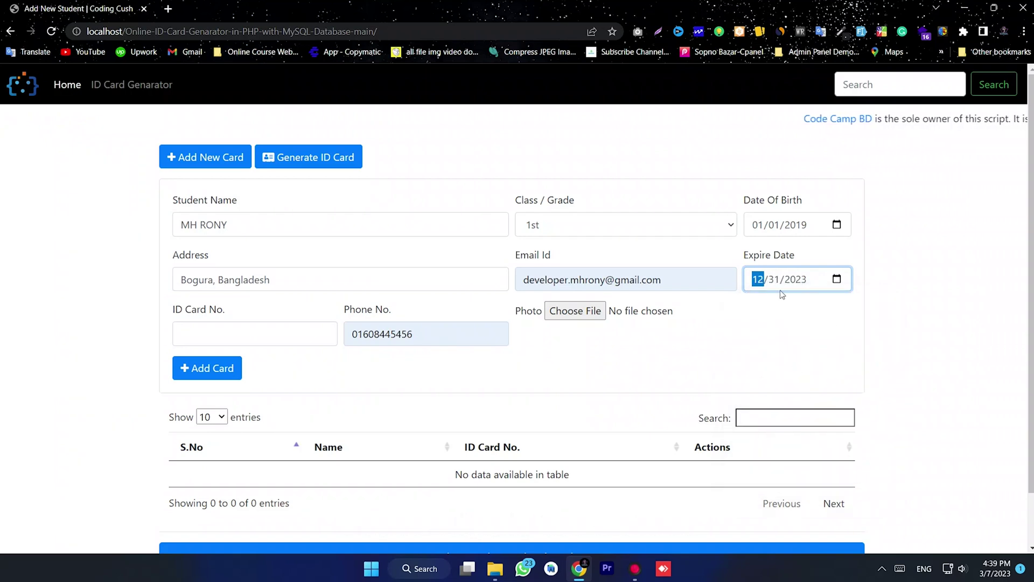
pyautogui.click(748, 353)
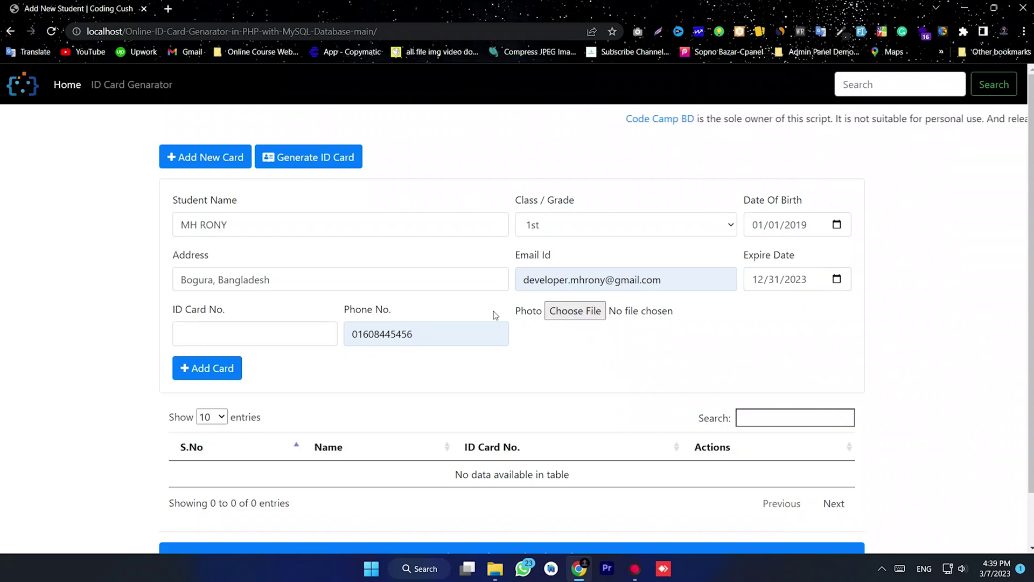
pyautogui.click(836, 279)
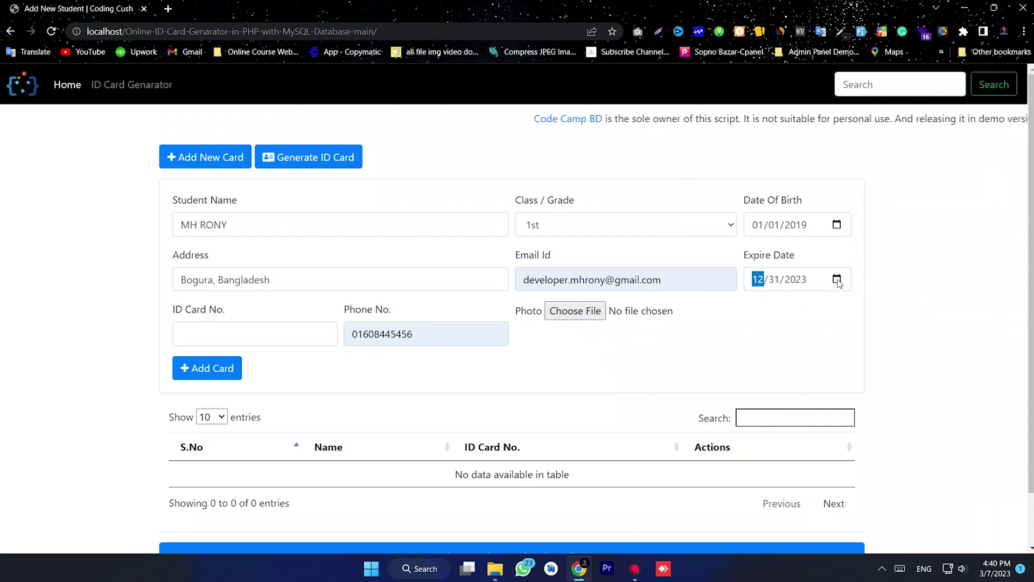
pyautogui.click(871, 325)
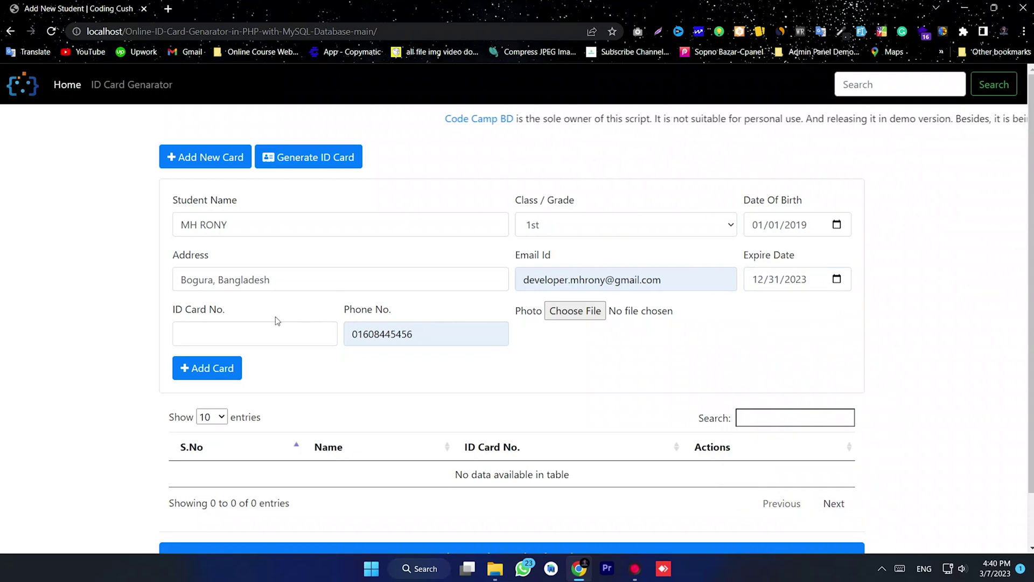
# Step: Enter ID card number 0001 and attach about-img.jpg as the photo
pyautogui.click(224, 332)
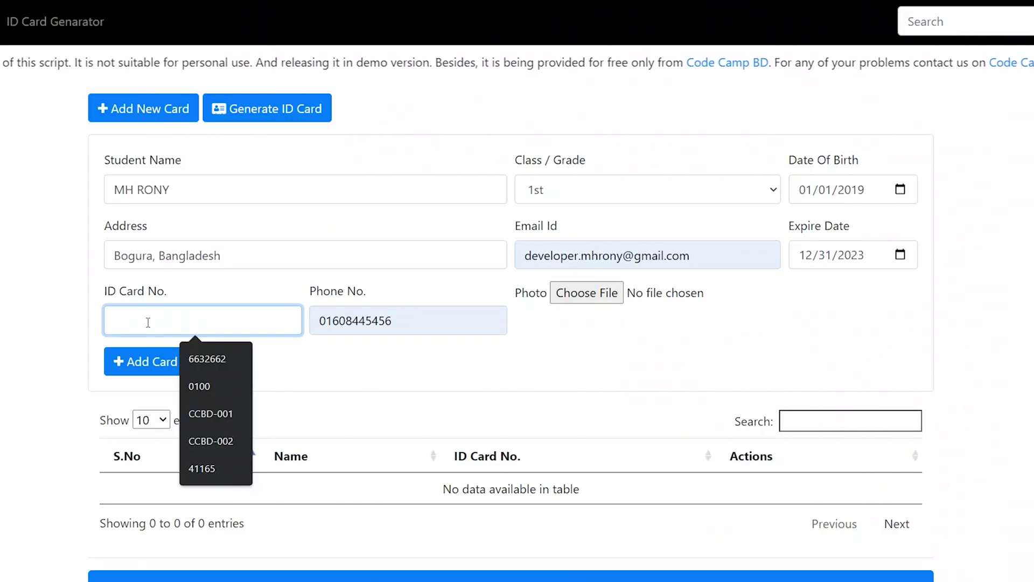
pyautogui.write('0001')
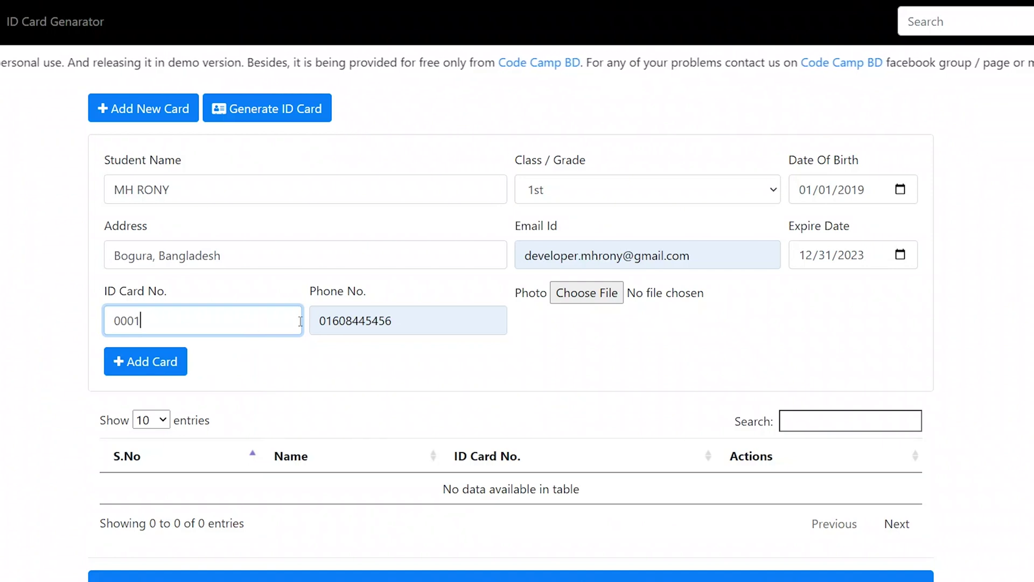
pyautogui.click(600, 295)
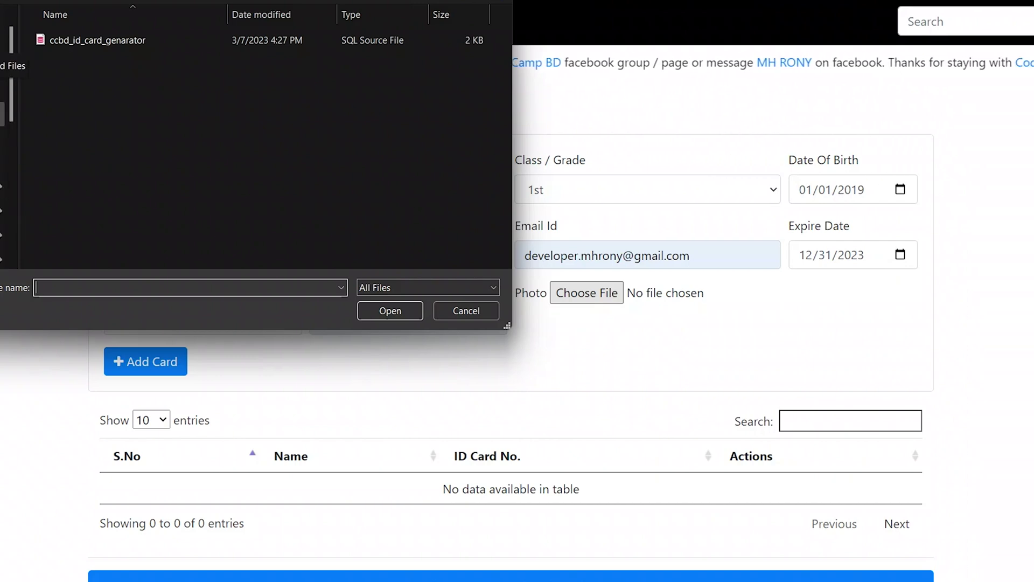
pyautogui.doubleClick(79, 52)
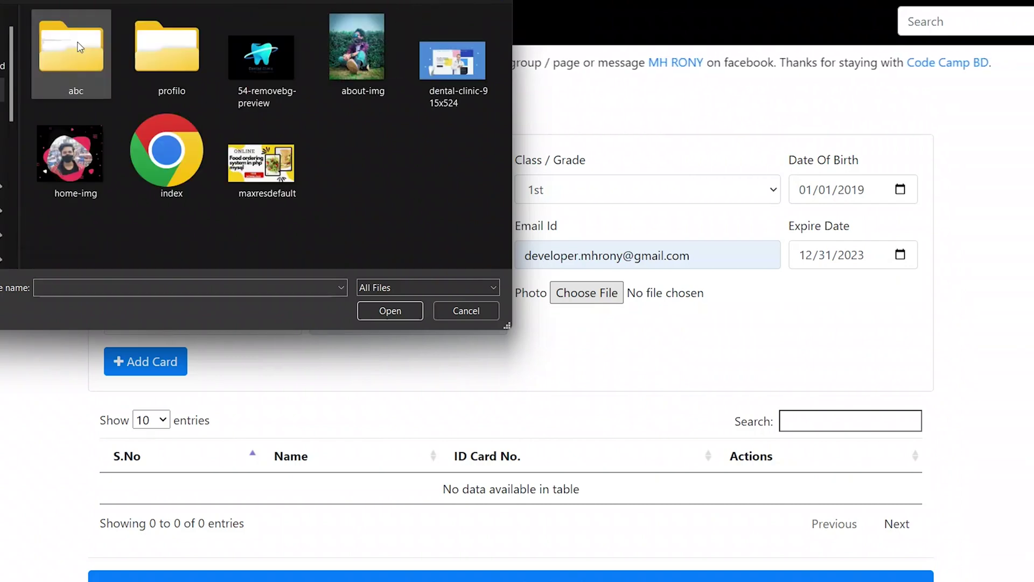
pyautogui.doubleClick(332, 70)
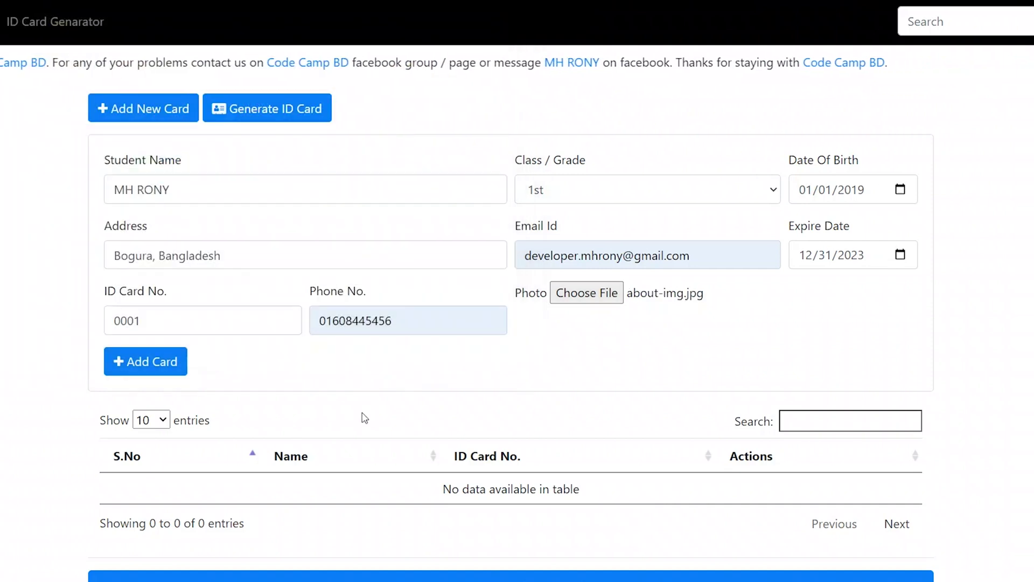
# Step: Save the card and copy its card number from the card table
pyautogui.click(144, 362)
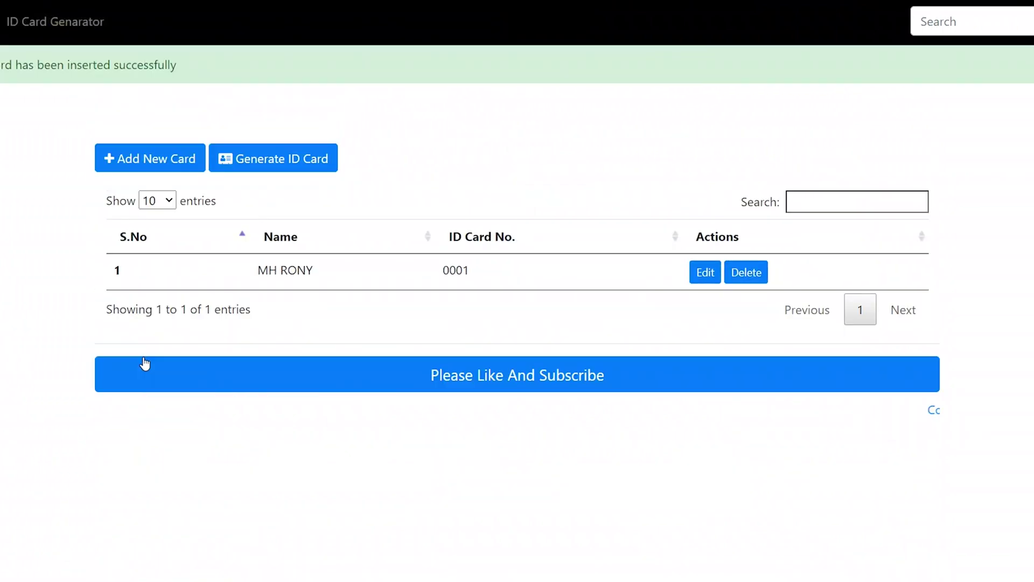
pyautogui.moveTo(339, 291); pyautogui.dragTo(437, 291)
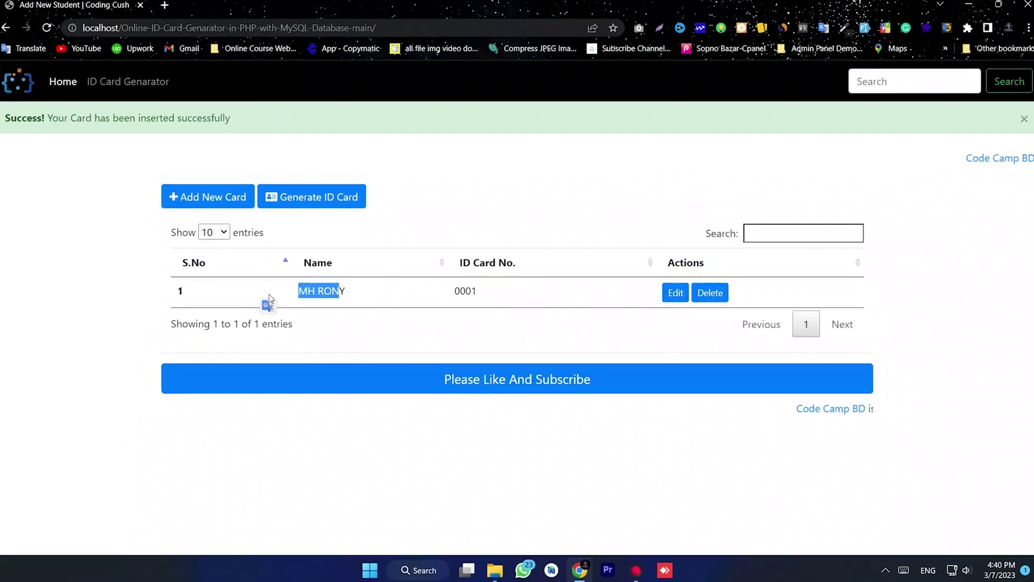
pyautogui.doubleClick(465, 291)
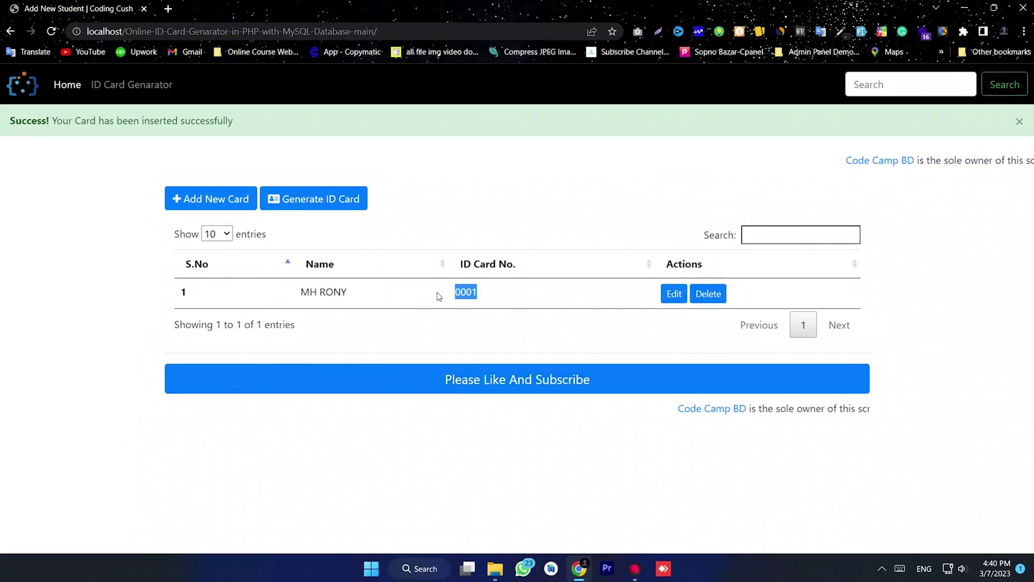
pyautogui.rightClick(462, 294)
pyautogui.click(490, 307)
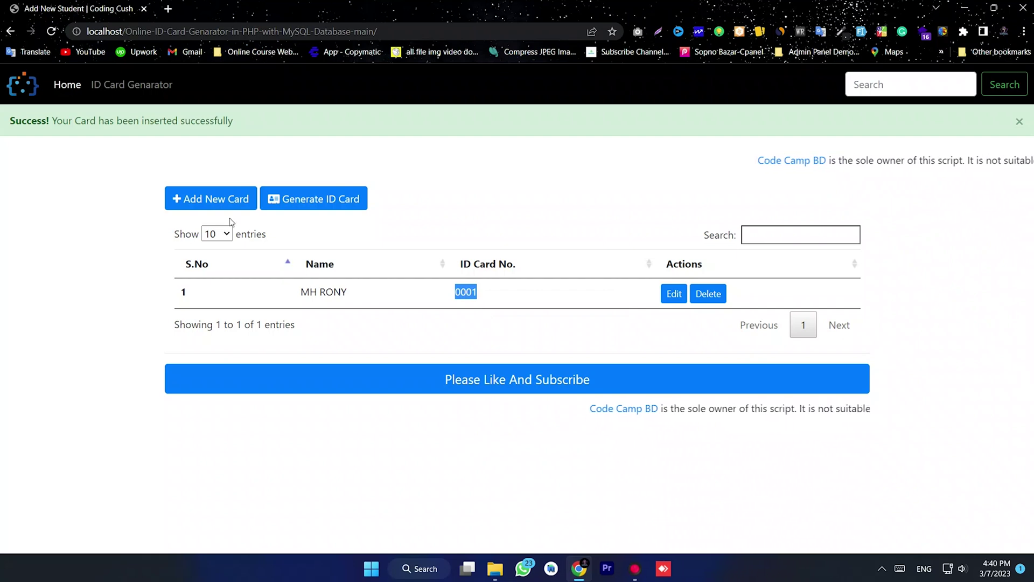
# Step: Open the ID card generation page and focus the card number field
pyautogui.moveTo(289, 136); pyautogui.dragTo(48, 122)
pyautogui.click(321, 314)
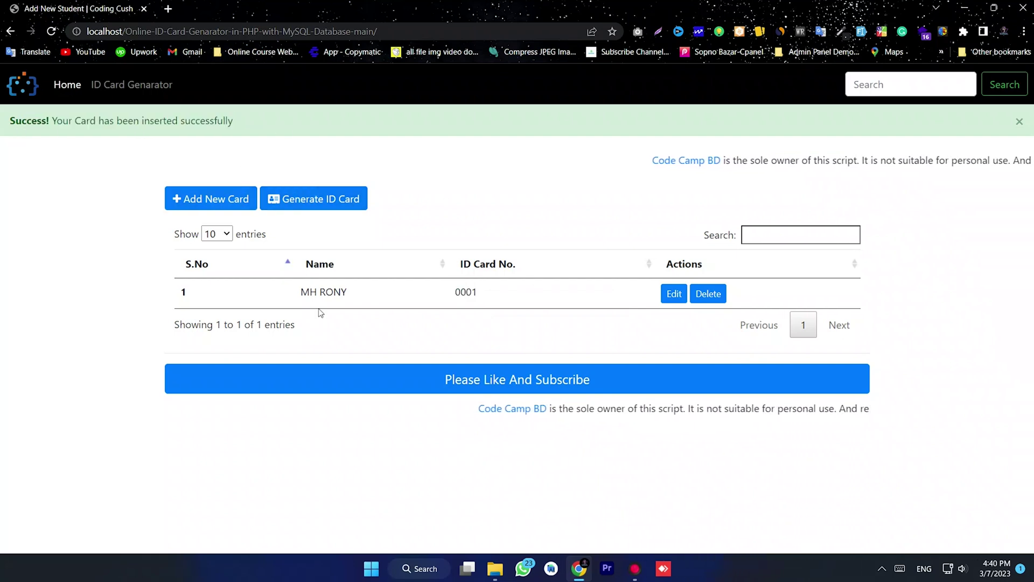
pyautogui.click(319, 214)
pyautogui.click(133, 230)
# Step: Generate the ID card for card number 0001 from the suggestion list
pyautogui.write('0')
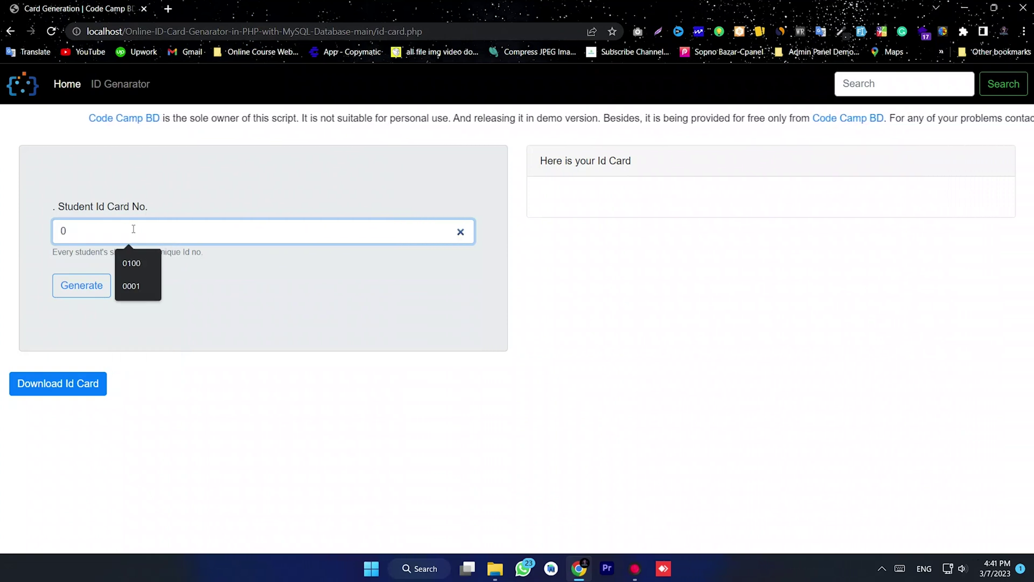
pyautogui.click(130, 290)
pyautogui.click(87, 285)
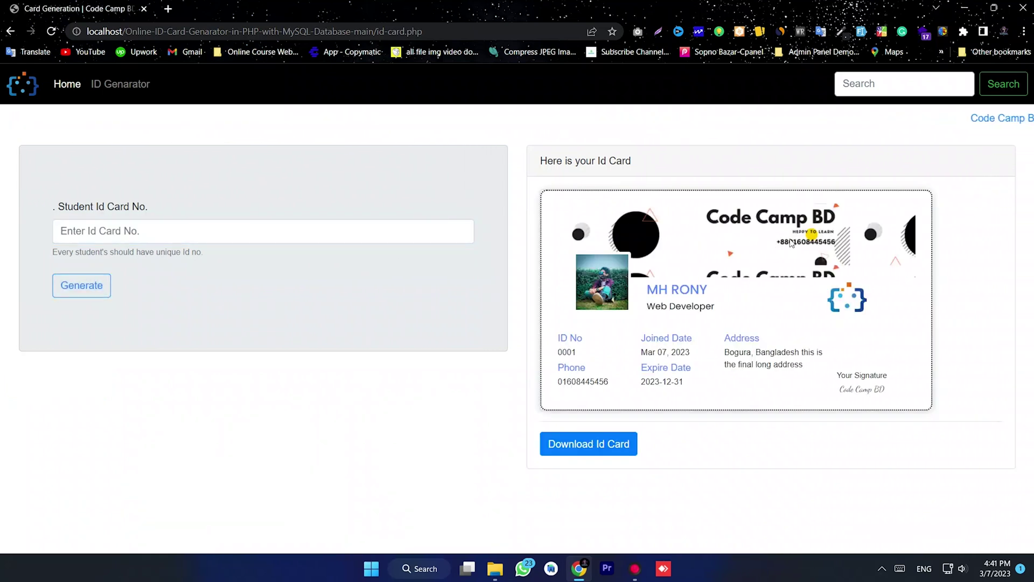
# Step: Highlight the name, dates, address and phone details on the generated card
pyautogui.moveTo(752, 323); pyautogui.dragTo(755, 291)
pyautogui.click(756, 286)
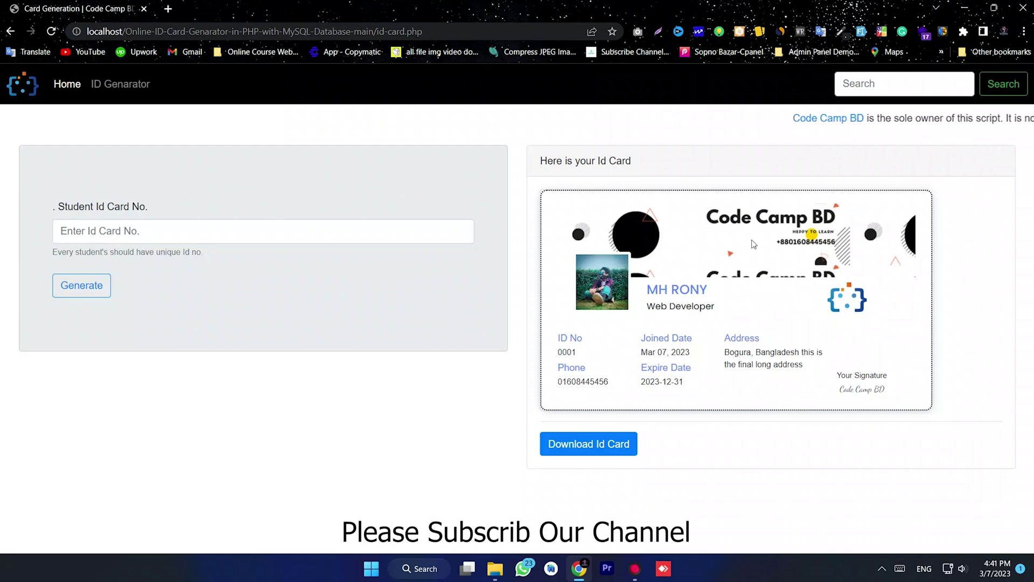
pyautogui.moveTo(761, 339); pyautogui.dragTo(720, 346)
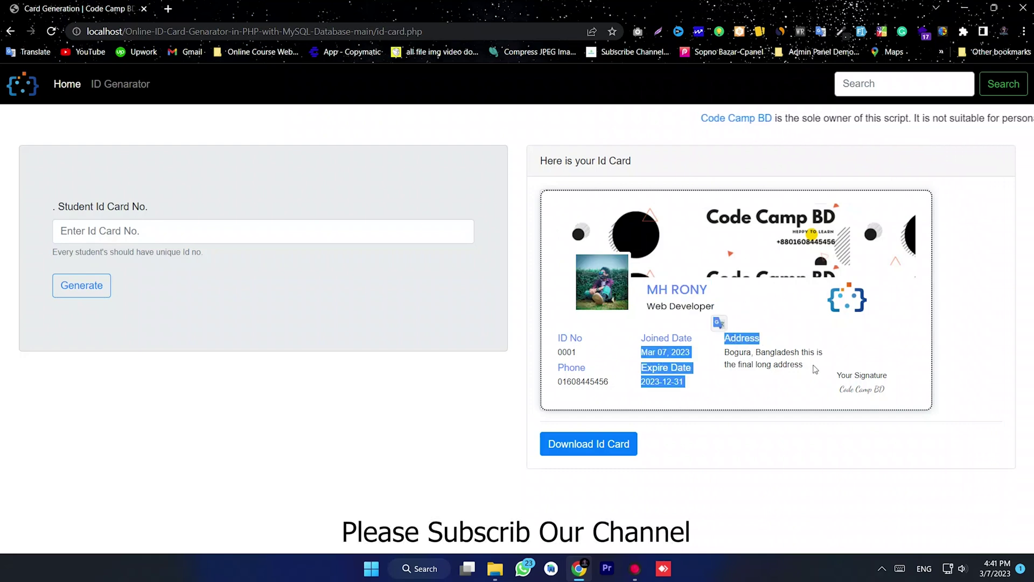
pyautogui.moveTo(814, 369); pyautogui.dragTo(805, 366)
pyautogui.click(698, 373)
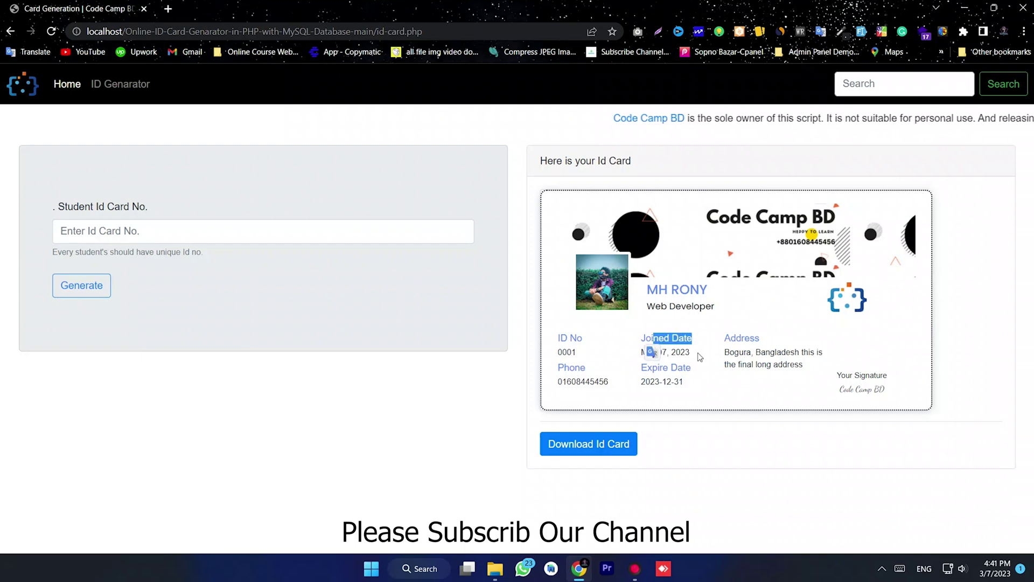
pyautogui.moveTo(673, 353); pyautogui.dragTo(630, 323)
pyautogui.click(663, 366)
pyautogui.moveTo(703, 382); pyautogui.dragTo(635, 323)
pyautogui.click(696, 391)
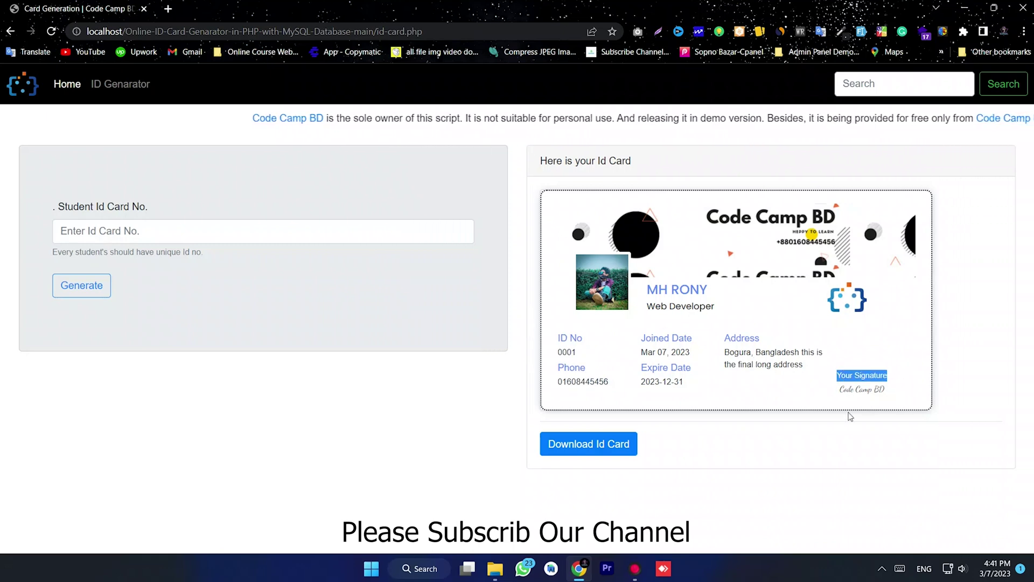
pyautogui.click(763, 406)
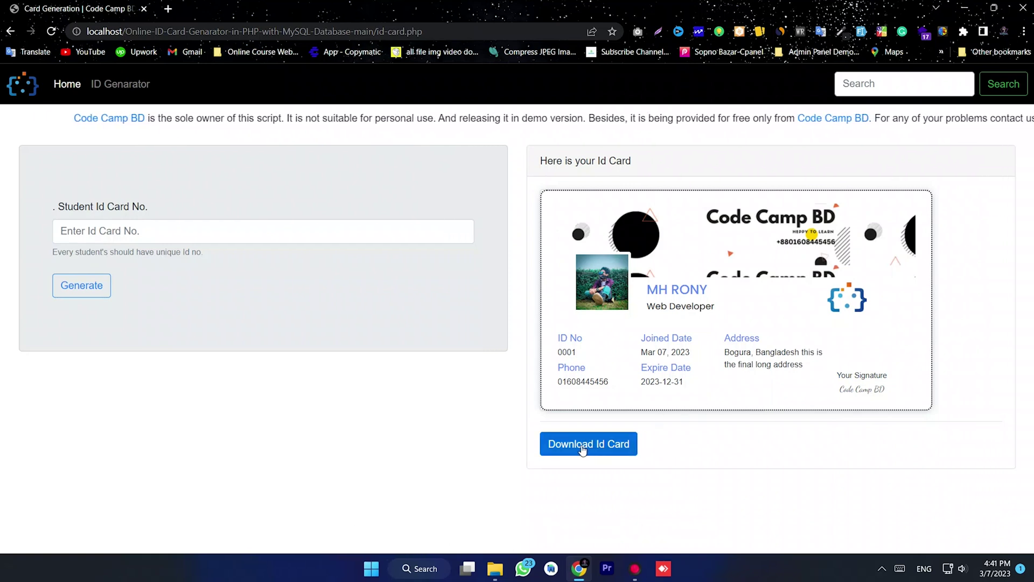
# Step: Download the ID card as ccbd-id-card.png and reveal it in its Downloads folder on the desktop
pyautogui.click(595, 451)
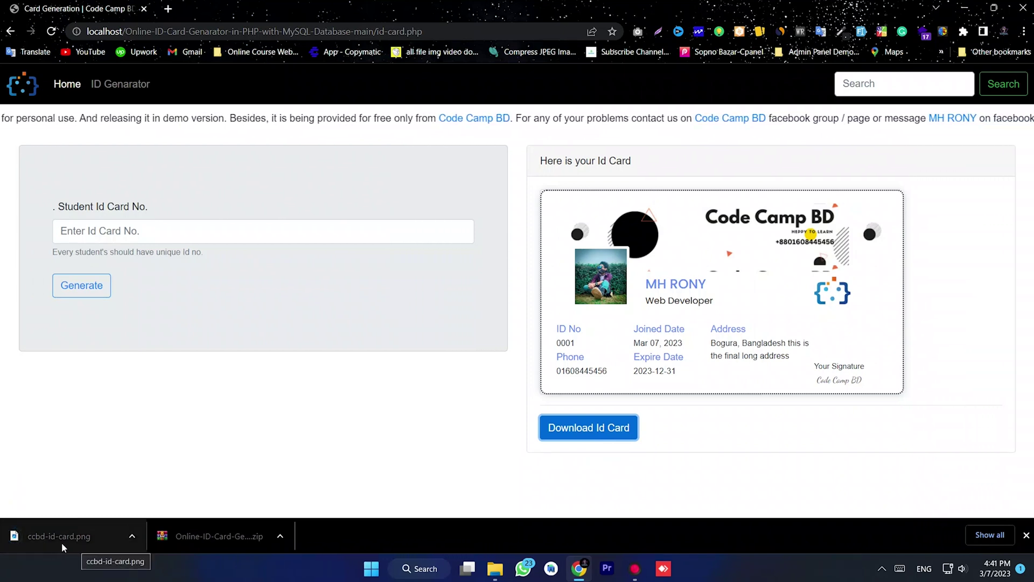
pyautogui.click(129, 536)
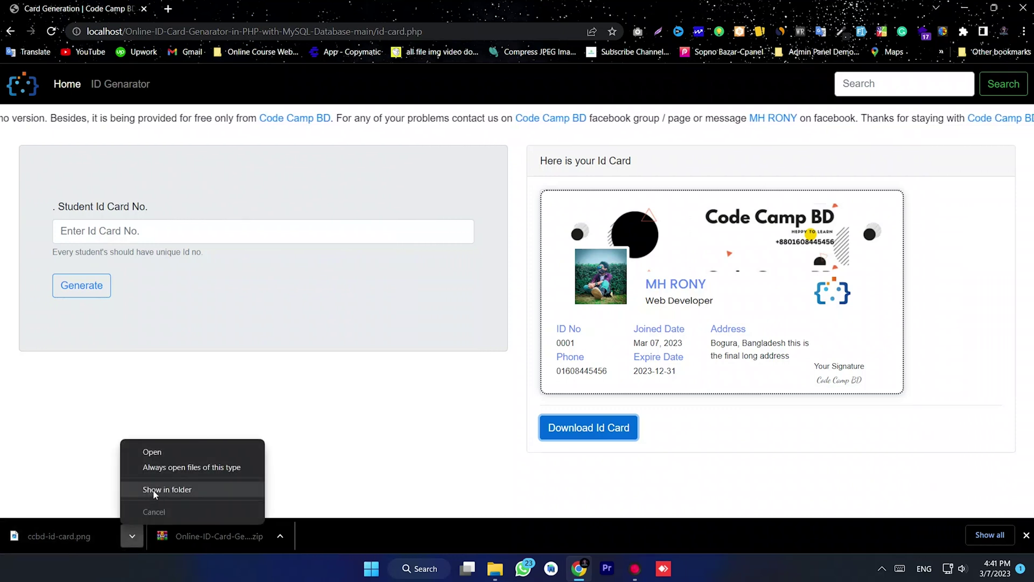
pyautogui.click(180, 491)
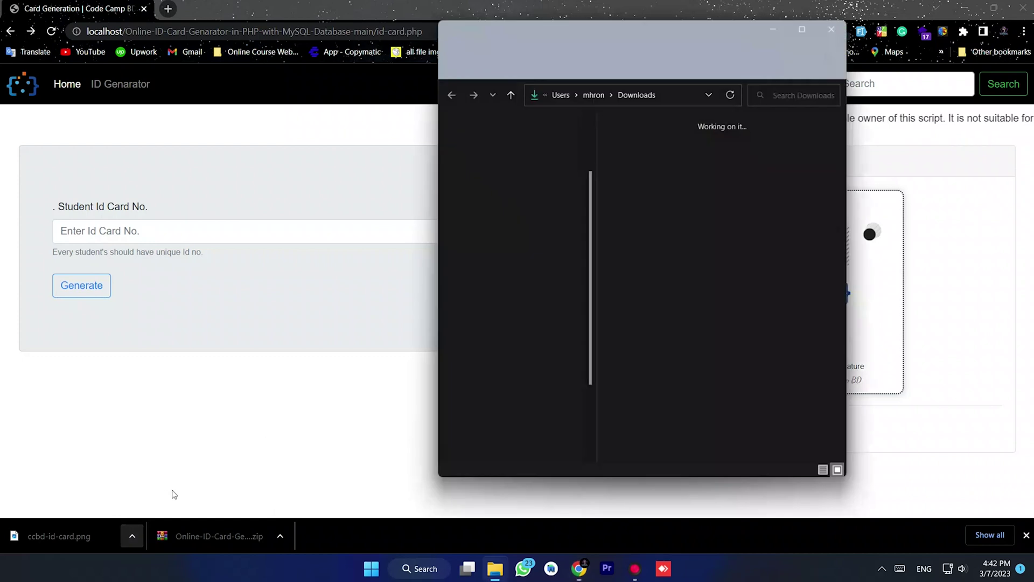
pyautogui.click(962, 10)
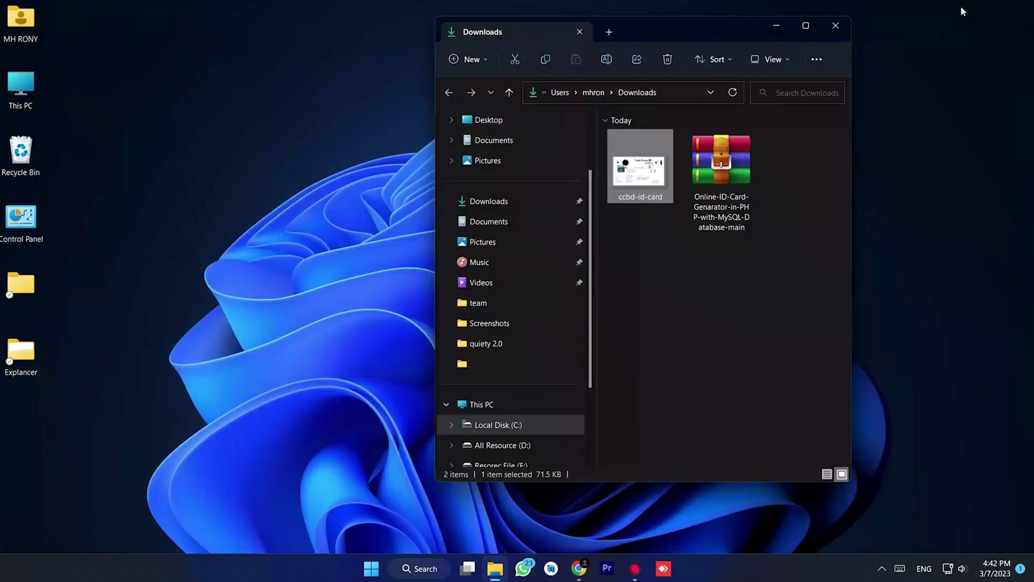
# Step: Open ccbd-id-card.png in Windows Photos and zoom into the card
pyautogui.doubleClick(629, 173)
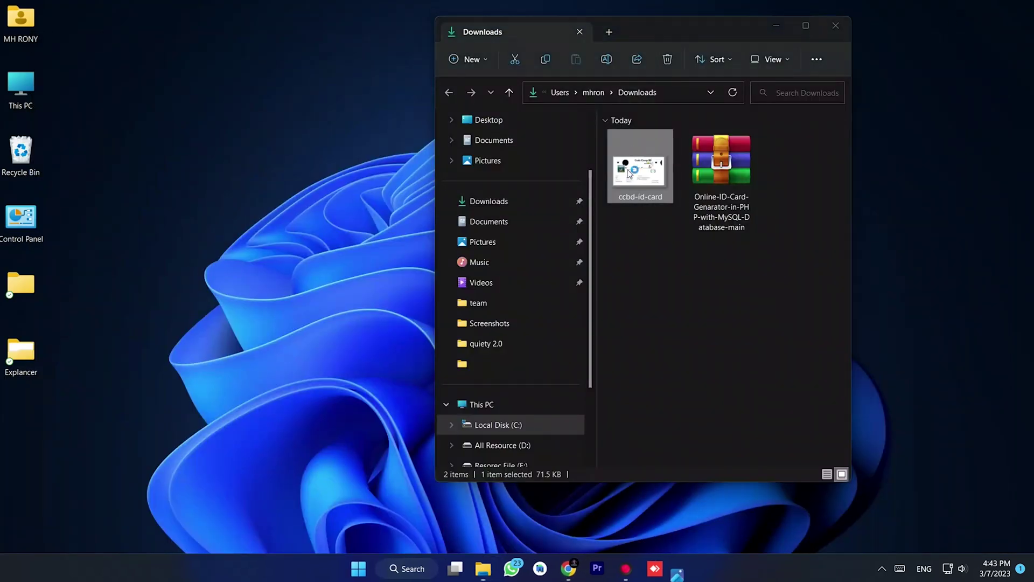
pyautogui.scroll(5, 538, 235)
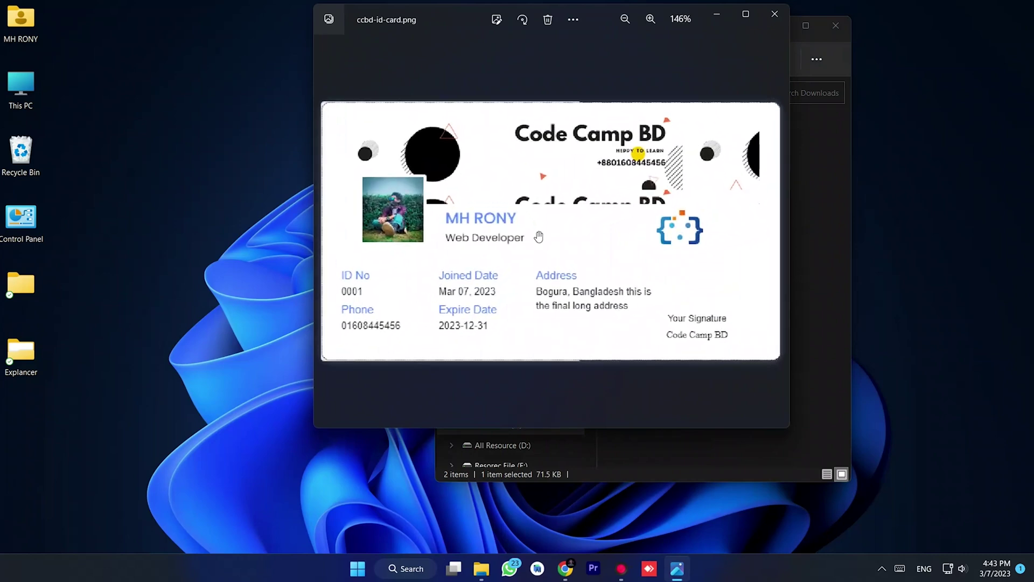
pyautogui.scroll(2, 538, 235)
pyautogui.scroll(-4, 538, 236)
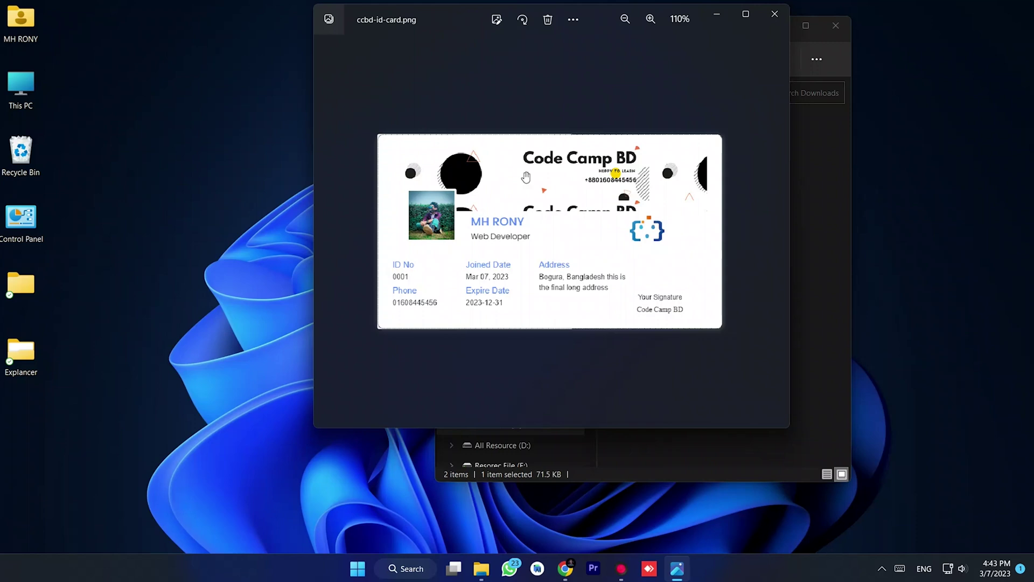
pyautogui.scroll(5, 487, 243)
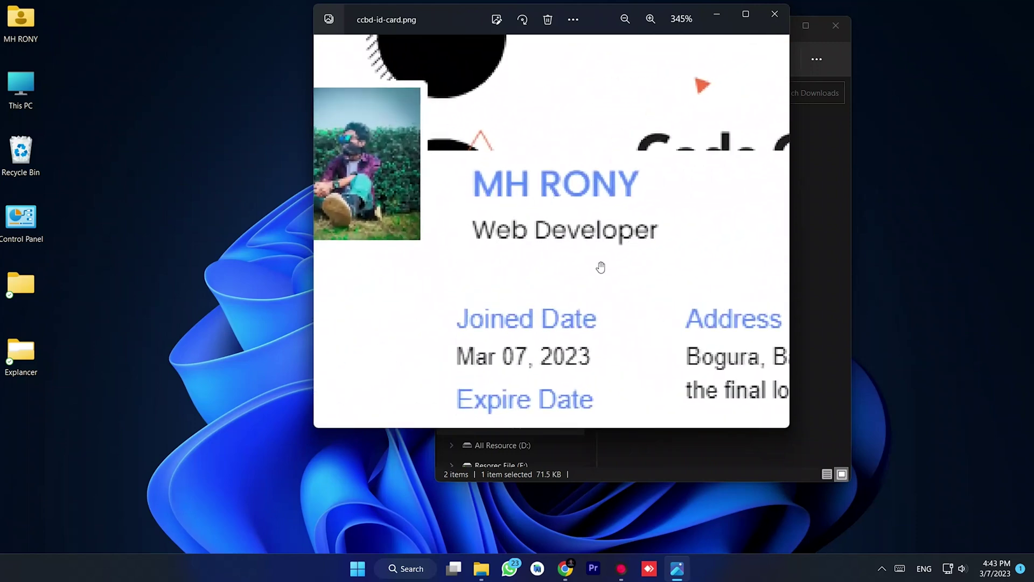
# Step: Pan across the card to check ID No and phone details, then close Photos and Downloads
pyautogui.moveTo(582, 240); pyautogui.dragTo(593, 120)
pyautogui.moveTo(538, 215); pyautogui.dragTo(674, 211)
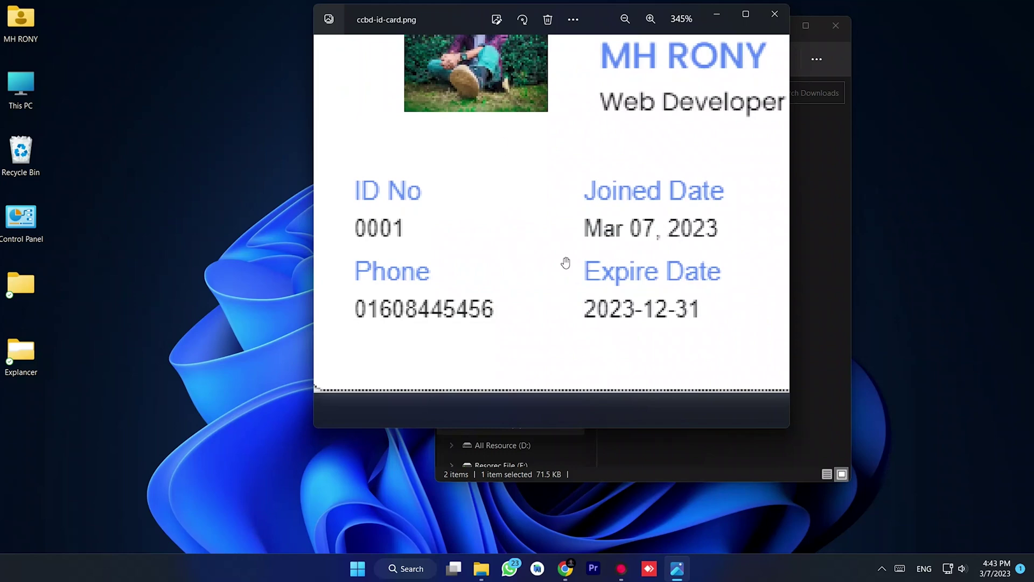
pyautogui.hscroll(10, 565, 263)
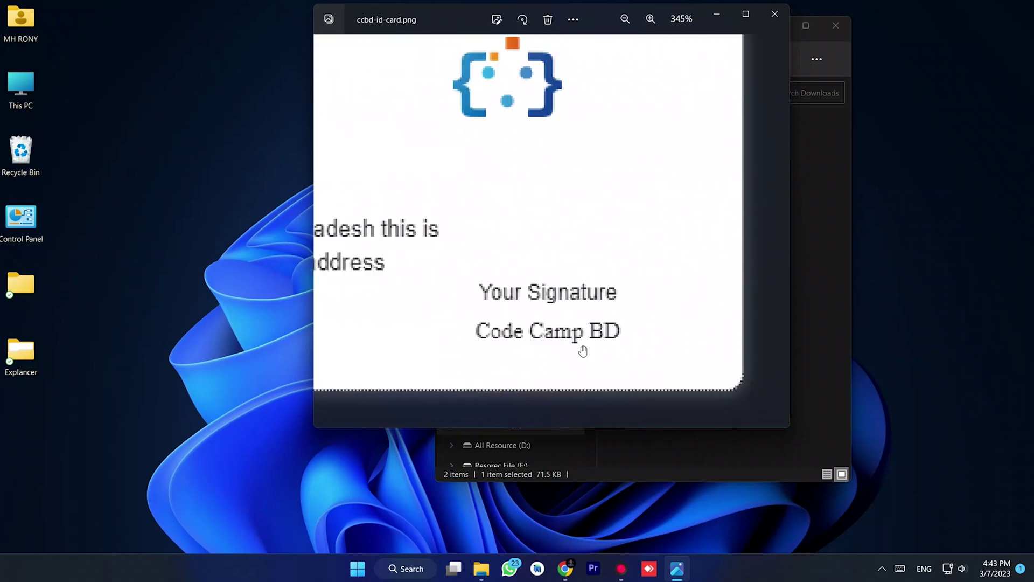
pyautogui.scroll(-5, 568, 308)
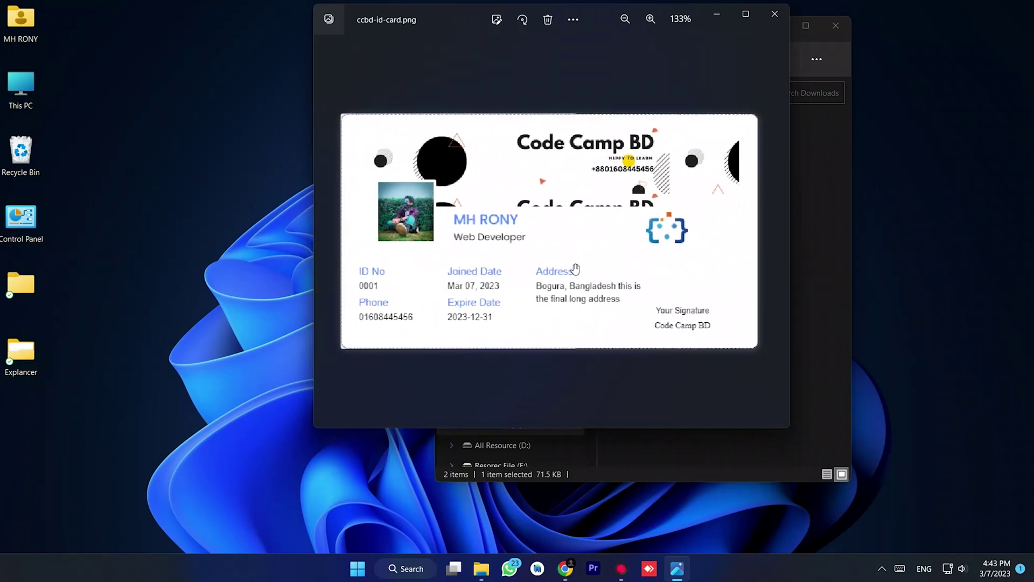
pyautogui.click(767, 16)
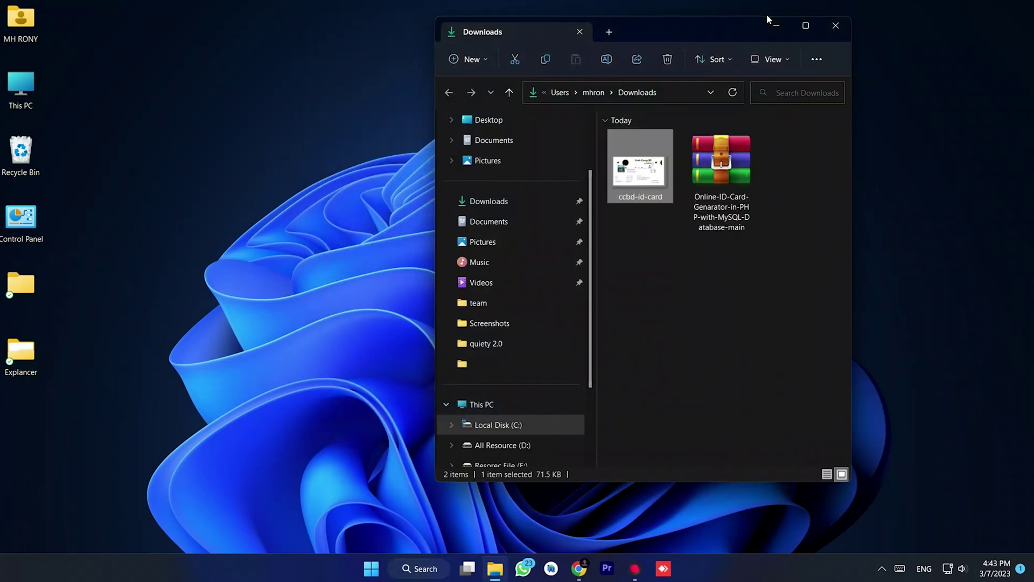
pyautogui.click(836, 27)
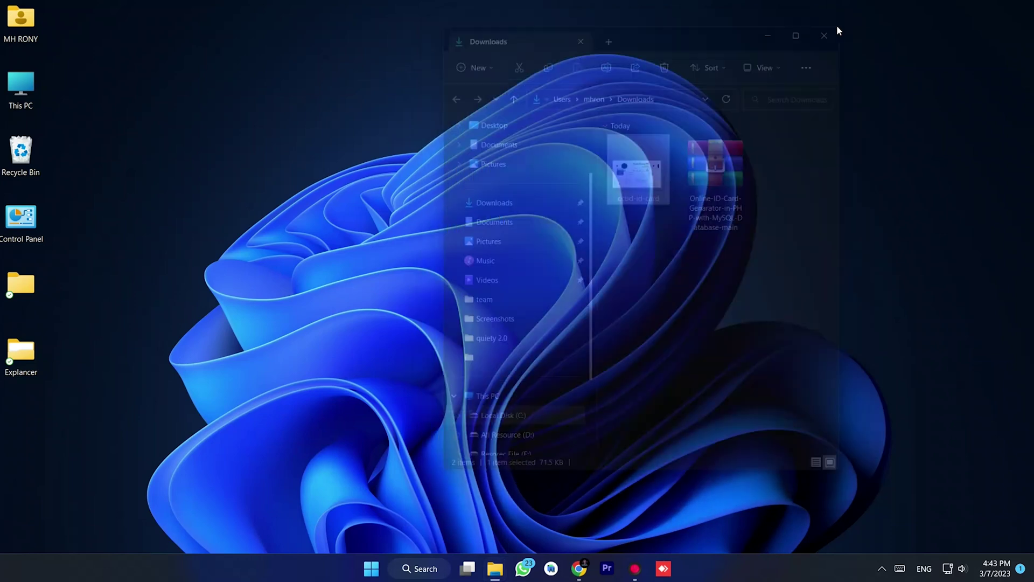